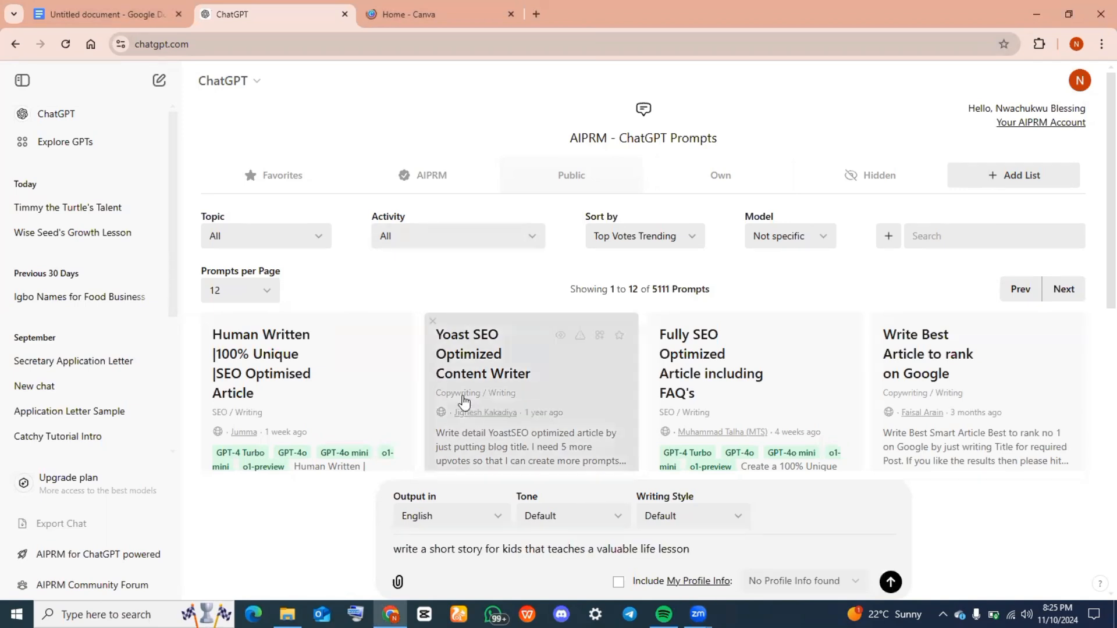
# Step: Submit the prompt for a short kids' story that teaches a valuable life lesson and copy the generated story from its title to its last paragraph
pyautogui.press('Return')
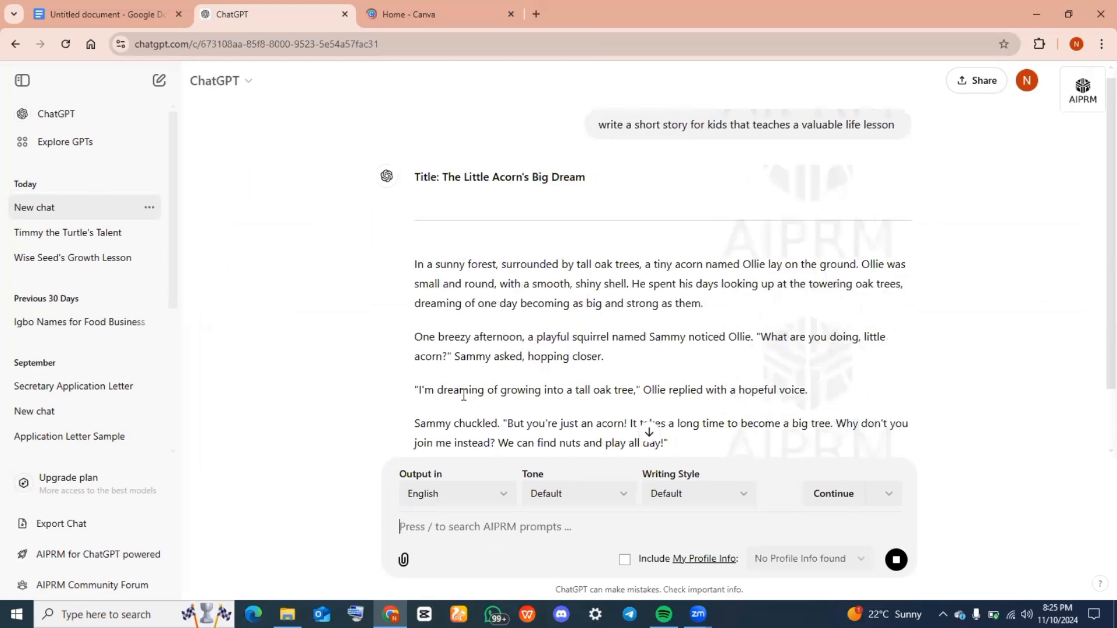
pyautogui.moveTo(415, 184); pyautogui.dragTo(792, 365)
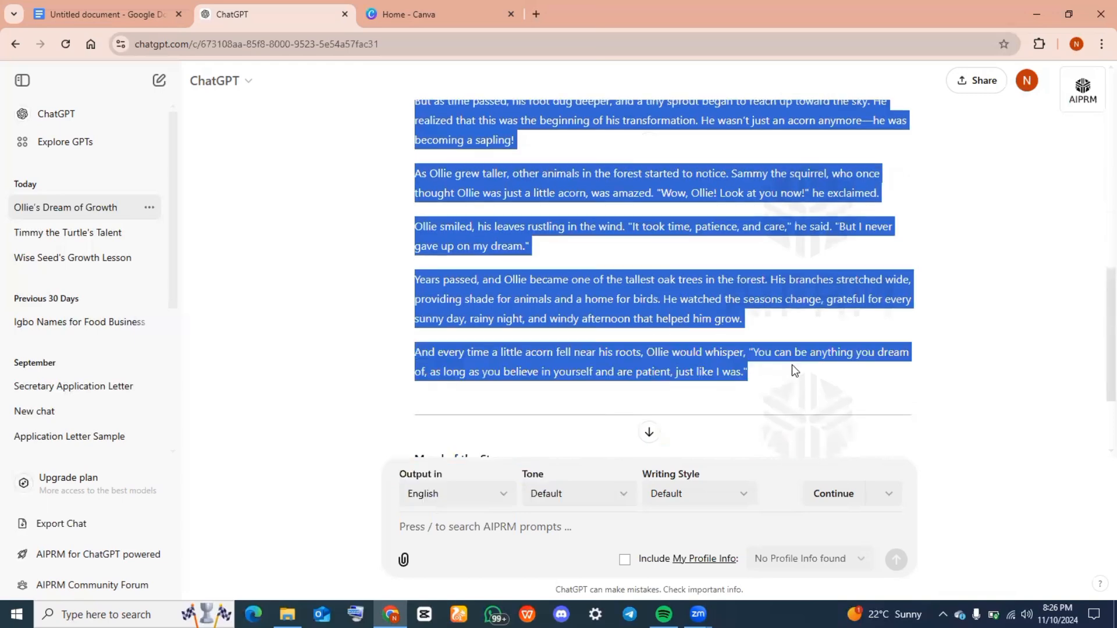
pyautogui.rightClick(667, 309)
pyautogui.click(707, 316)
# Step: Switch to the untitled Google Docs document, paste the copied story into it and look through the pasted text
pyautogui.hotkey('ctrl', 'shift', 'Tab')
pyautogui.rightClick(316, 218)
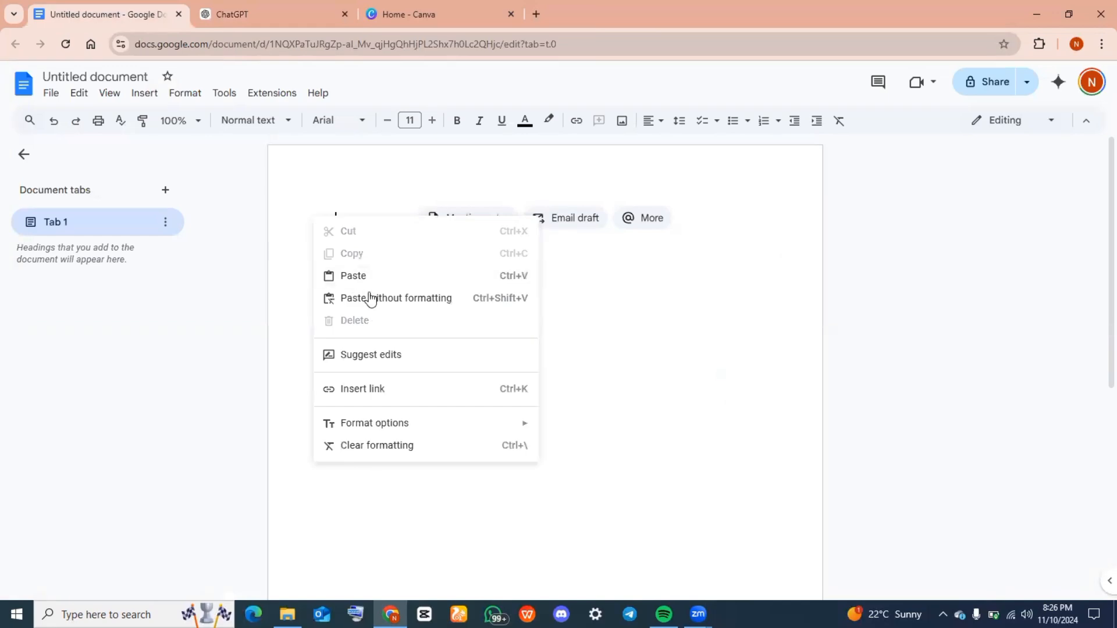
pyautogui.click(354, 276)
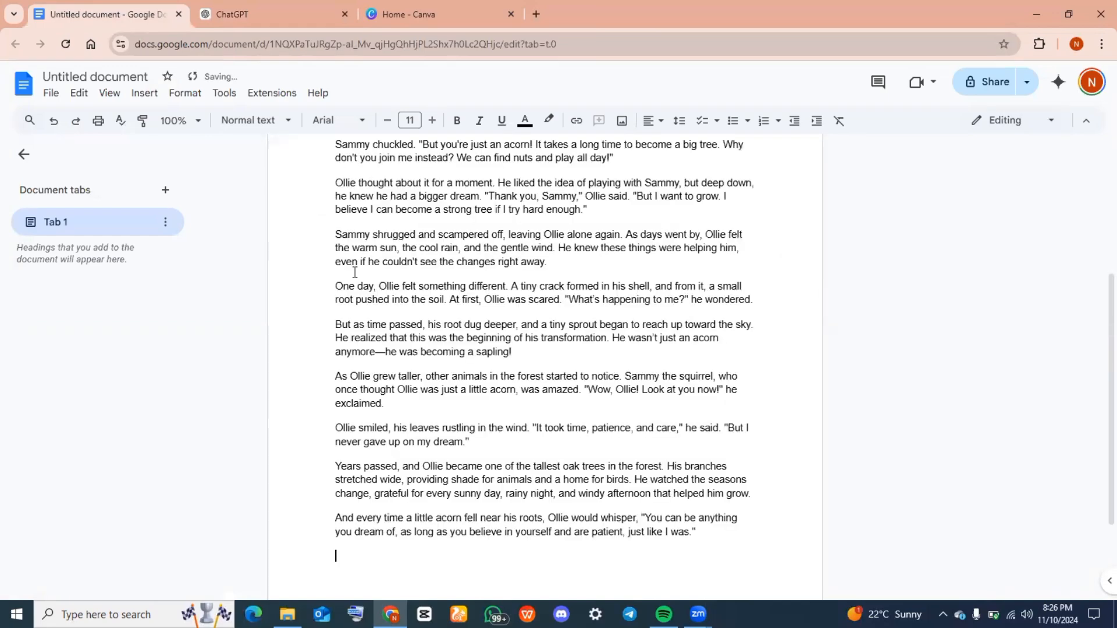
pyautogui.scroll(15, 354, 272)
pyautogui.scroll(-3, 355, 272)
pyautogui.scroll(-4, 355, 273)
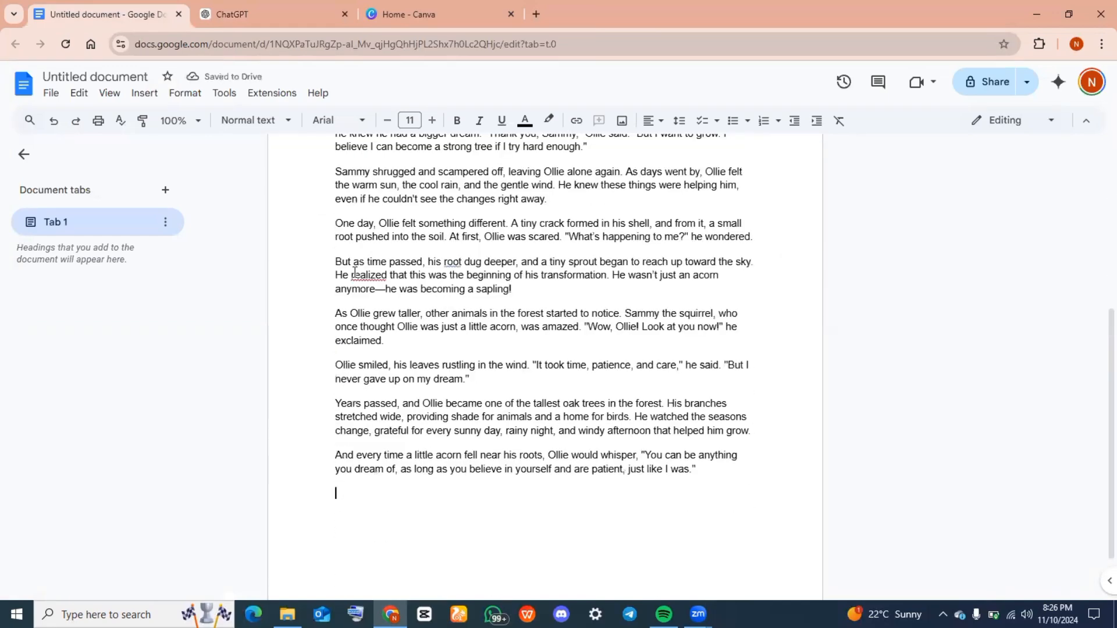
pyautogui.scroll(7, 355, 273)
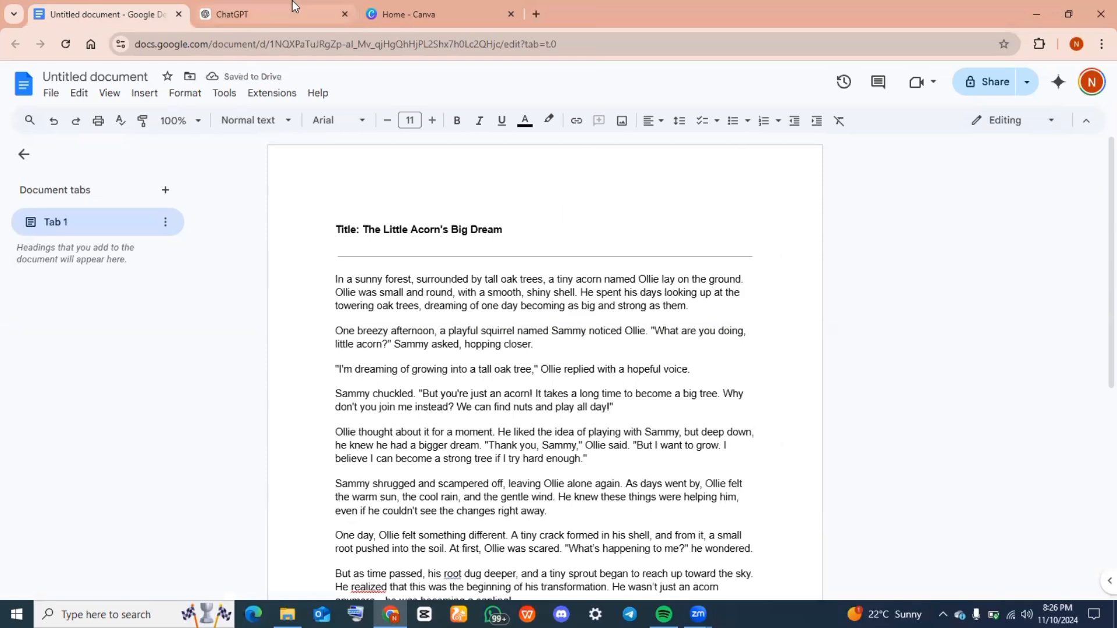
# Step: Switch to Canva, search for "storybook" and create a blank Story Book design
pyautogui.click(409, 12)
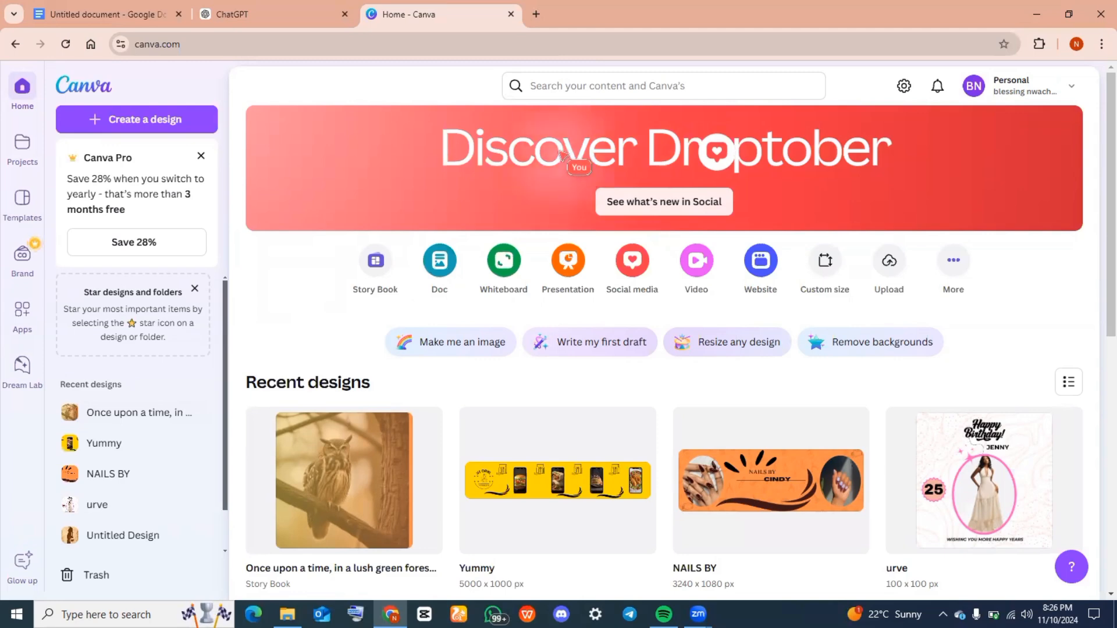
pyautogui.click(551, 85)
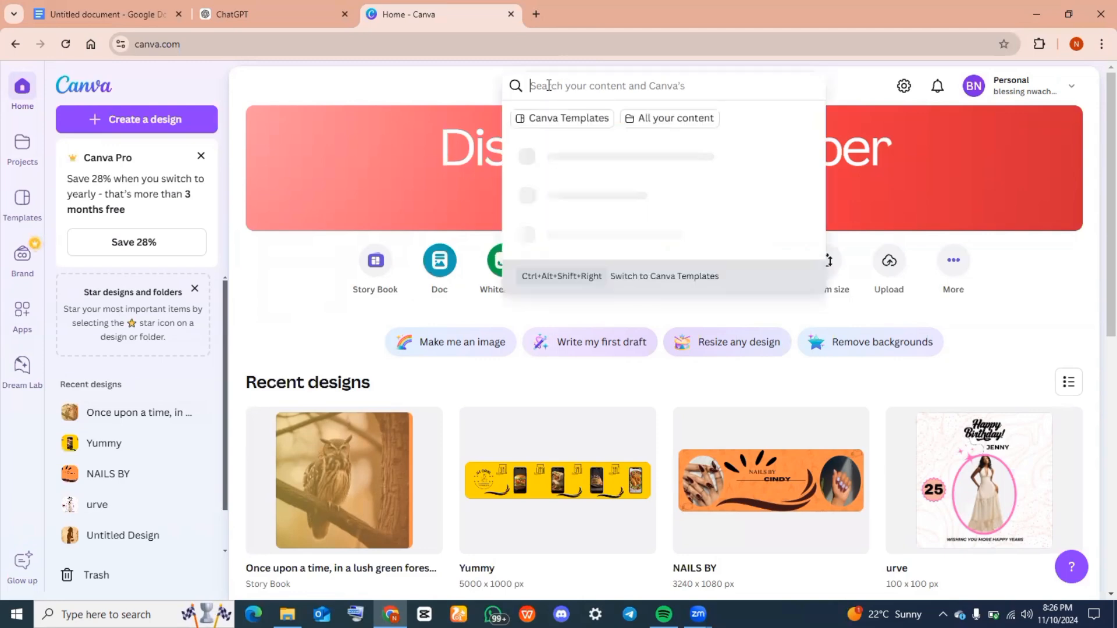
pyautogui.write('stor')
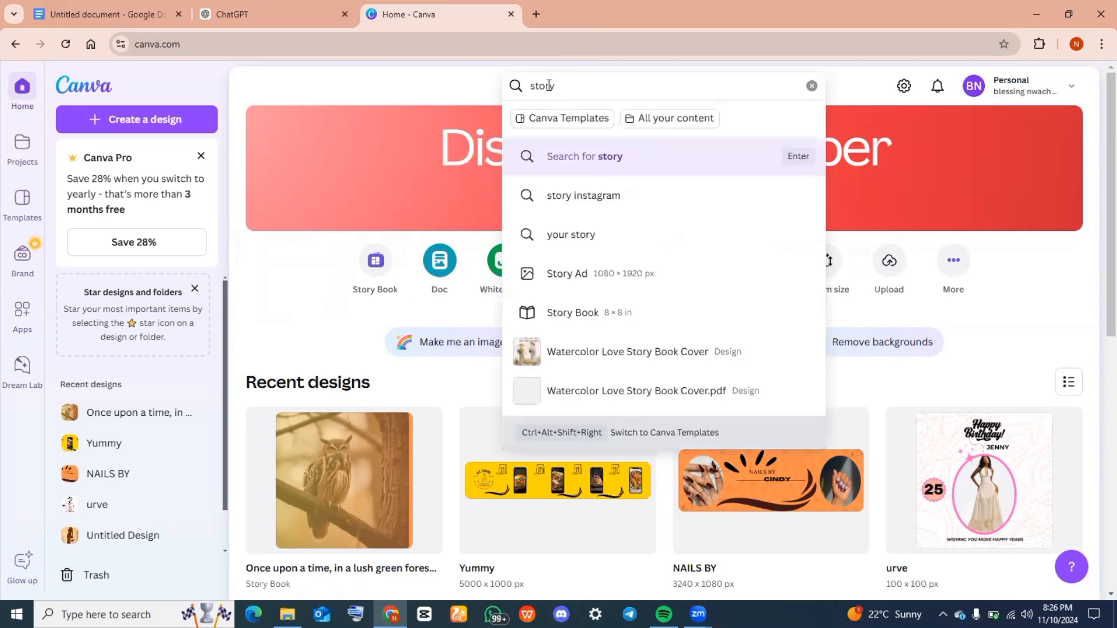
pyautogui.write('y')
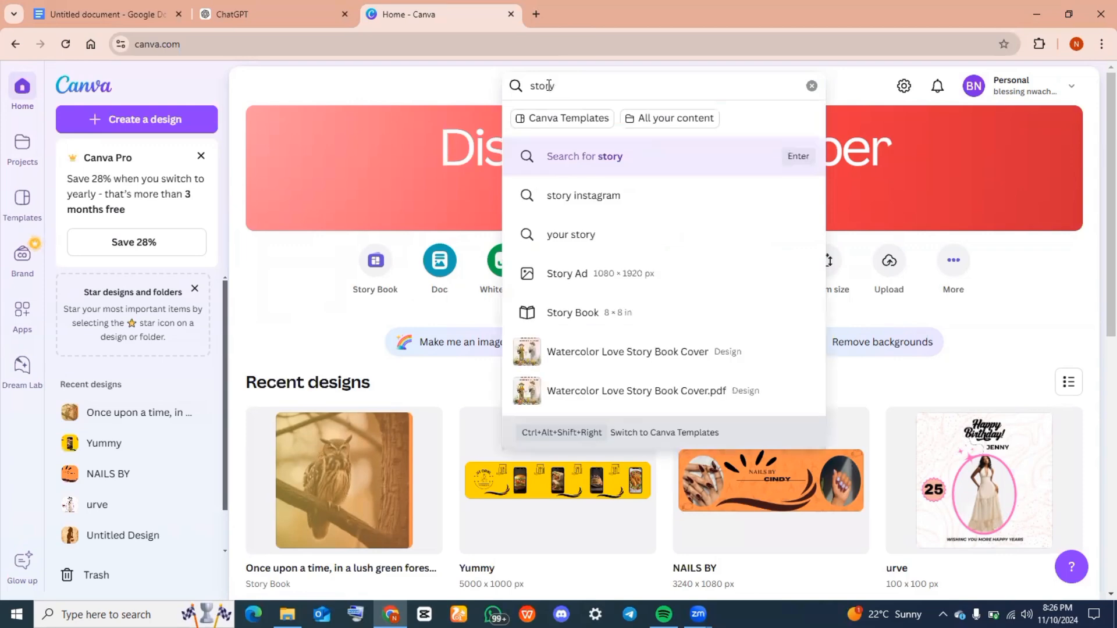
pyautogui.write('book')
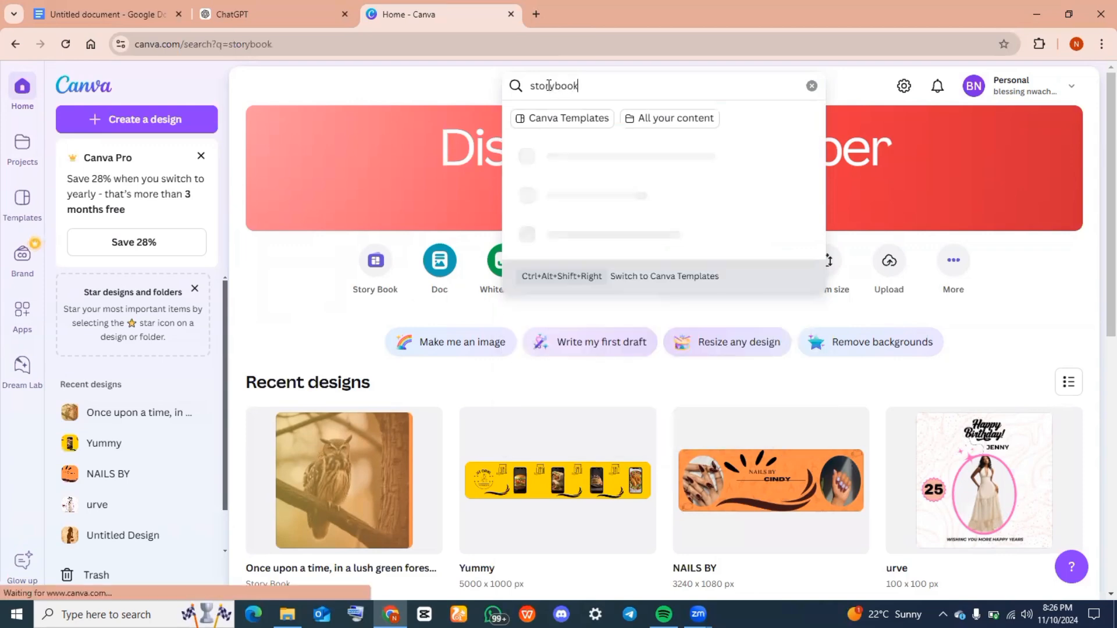
pyautogui.press('Return')
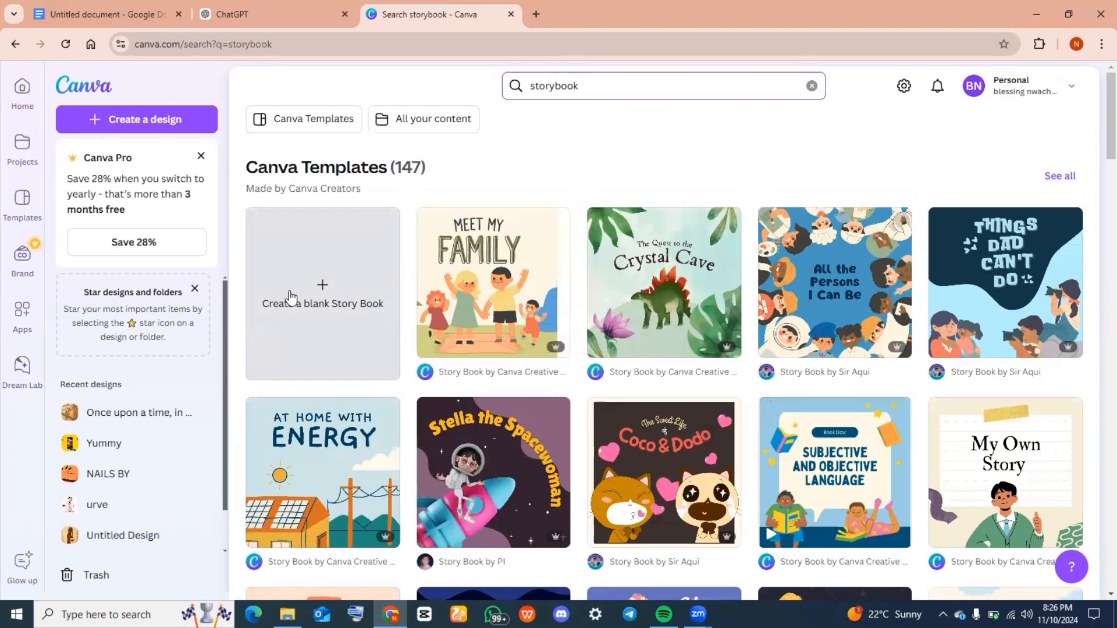
pyautogui.click(306, 303)
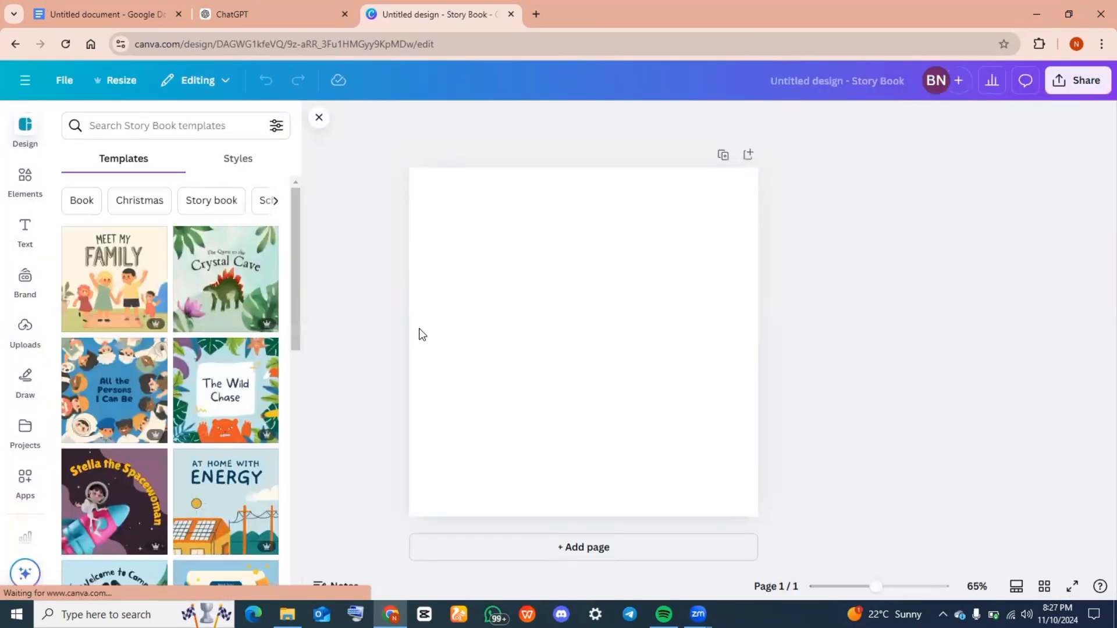
# Step: Set the background of the blank page to the yellow-to-orange default gradient
pyautogui.click(423, 278)
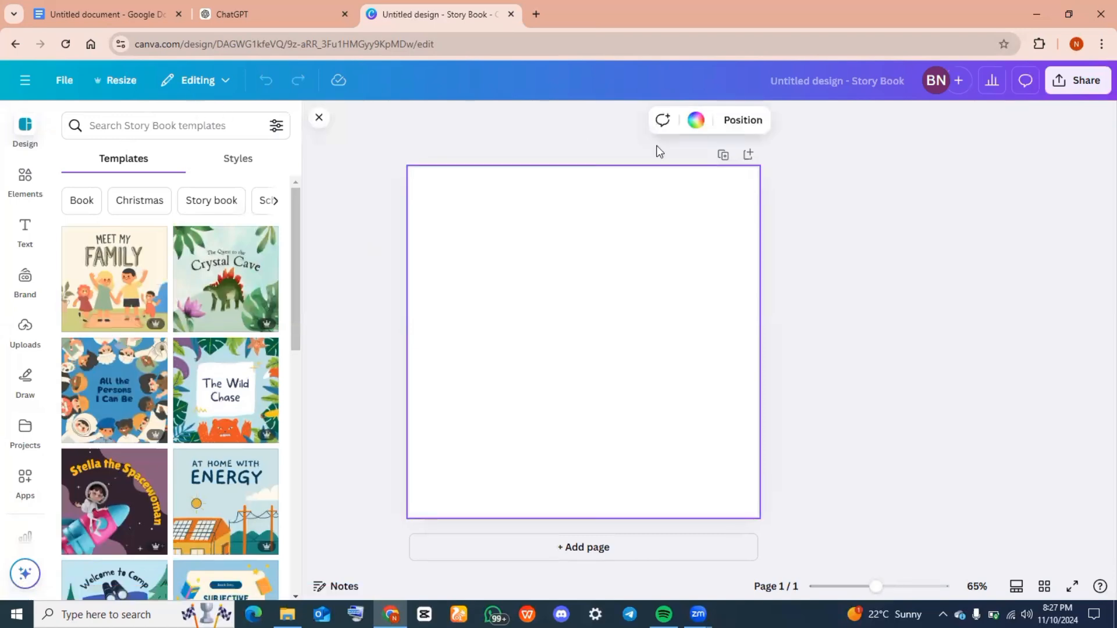
pyautogui.click(695, 129)
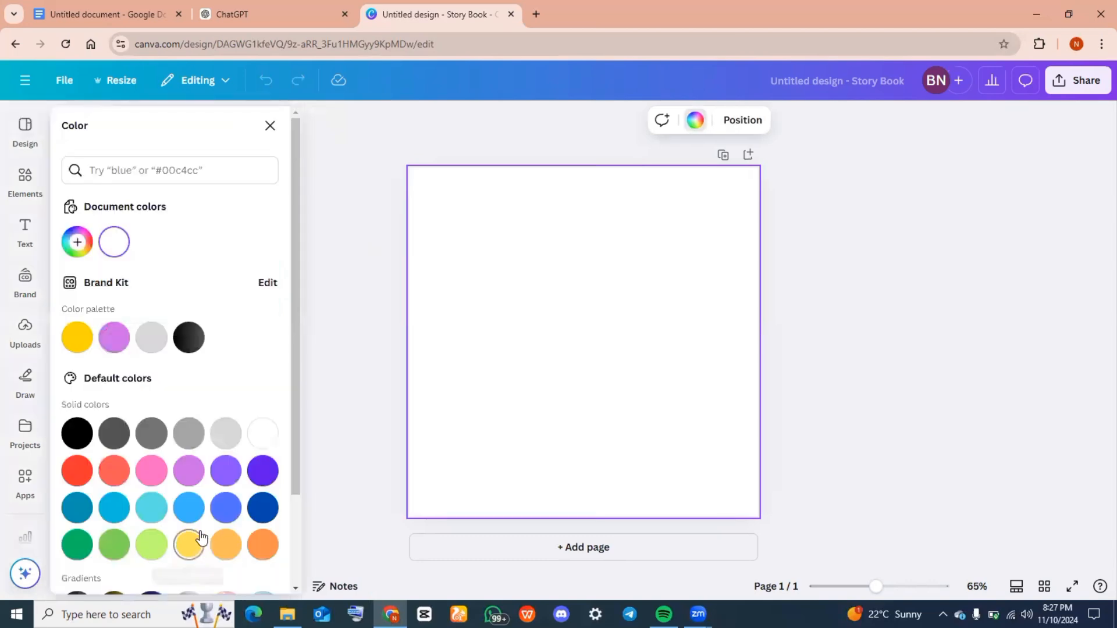
pyautogui.scroll(-2, 201, 538)
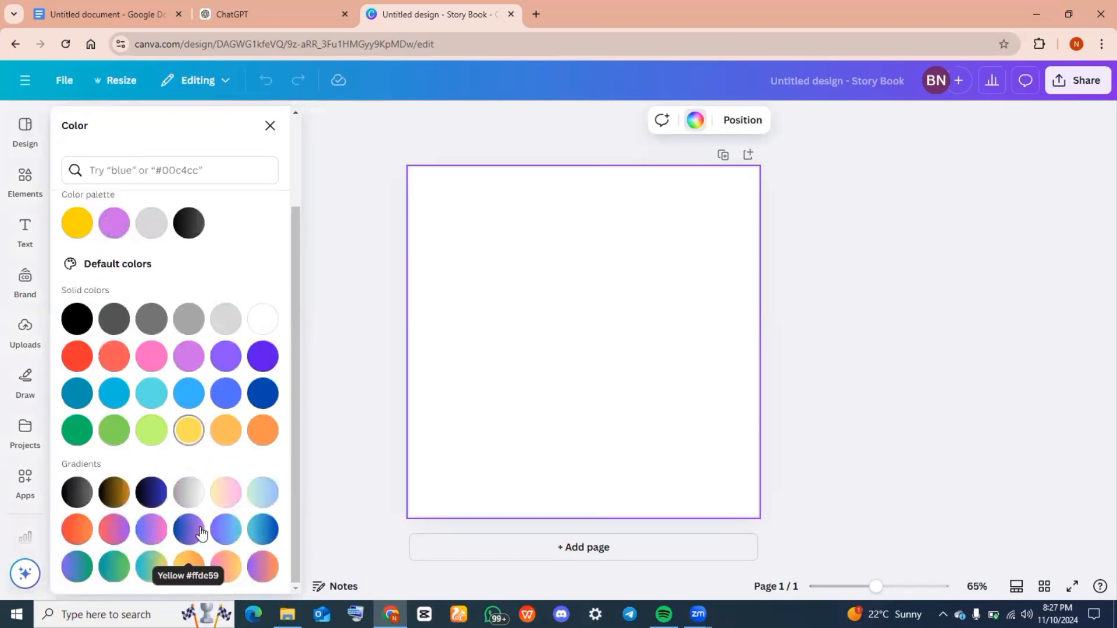
pyautogui.click(187, 567)
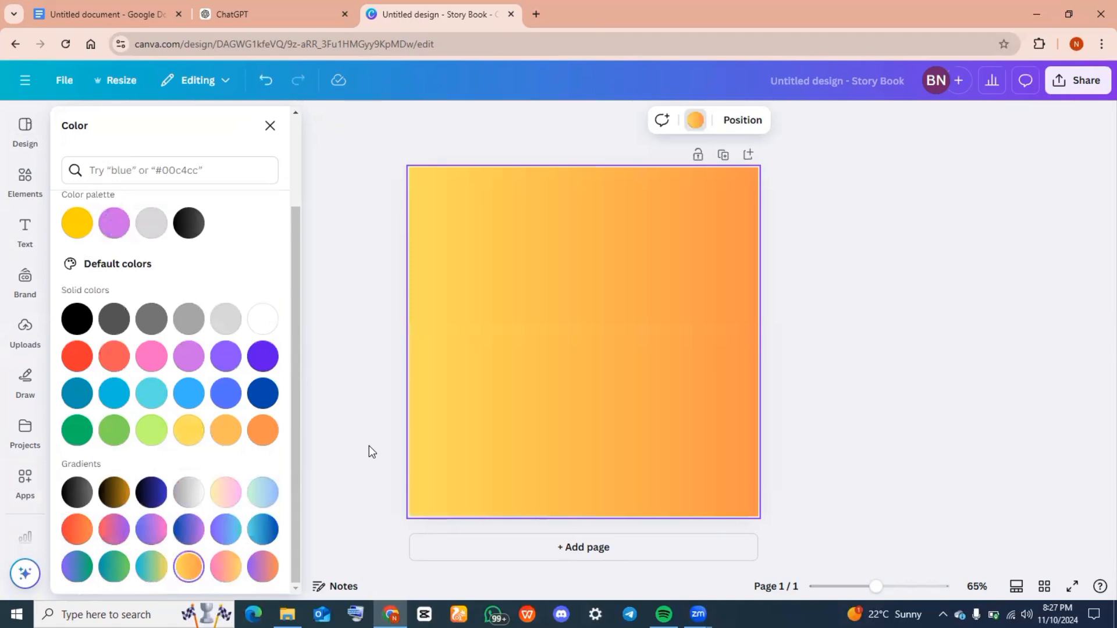
pyautogui.press('Escape')
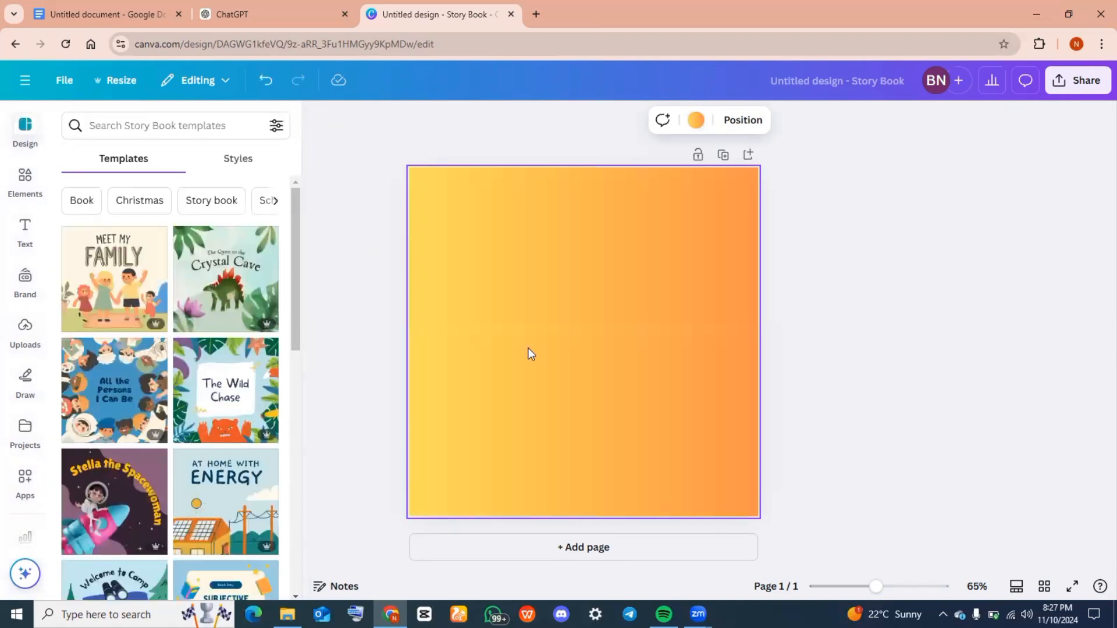
# Step: Search the elements for "frames" and show all results in the Frames category
pyautogui.click(20, 184)
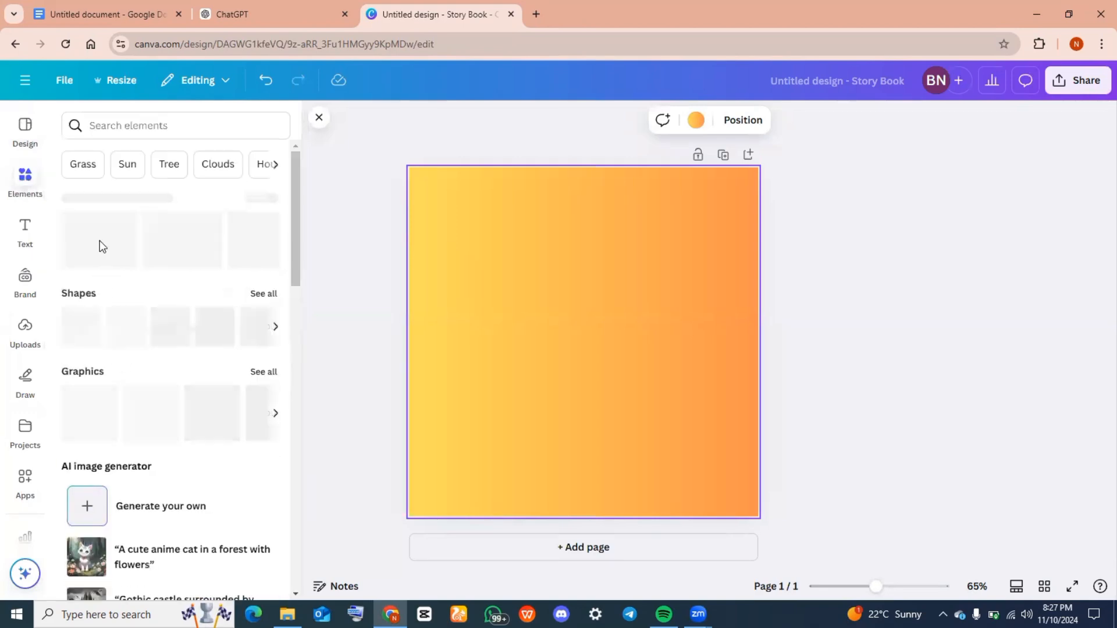
pyautogui.click(110, 125)
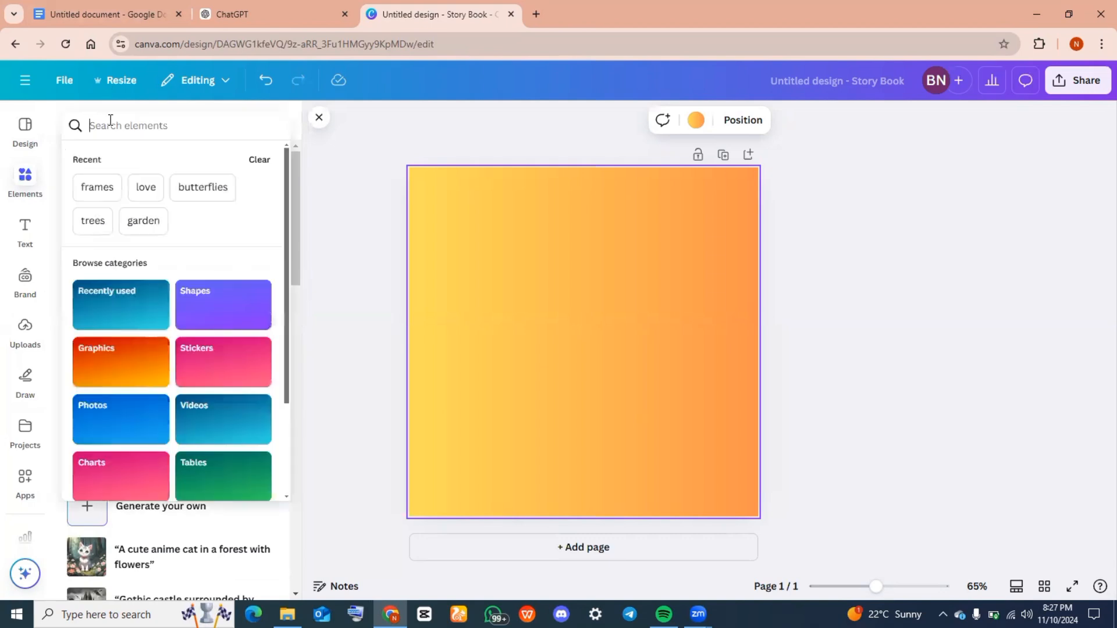
pyautogui.write('frames')
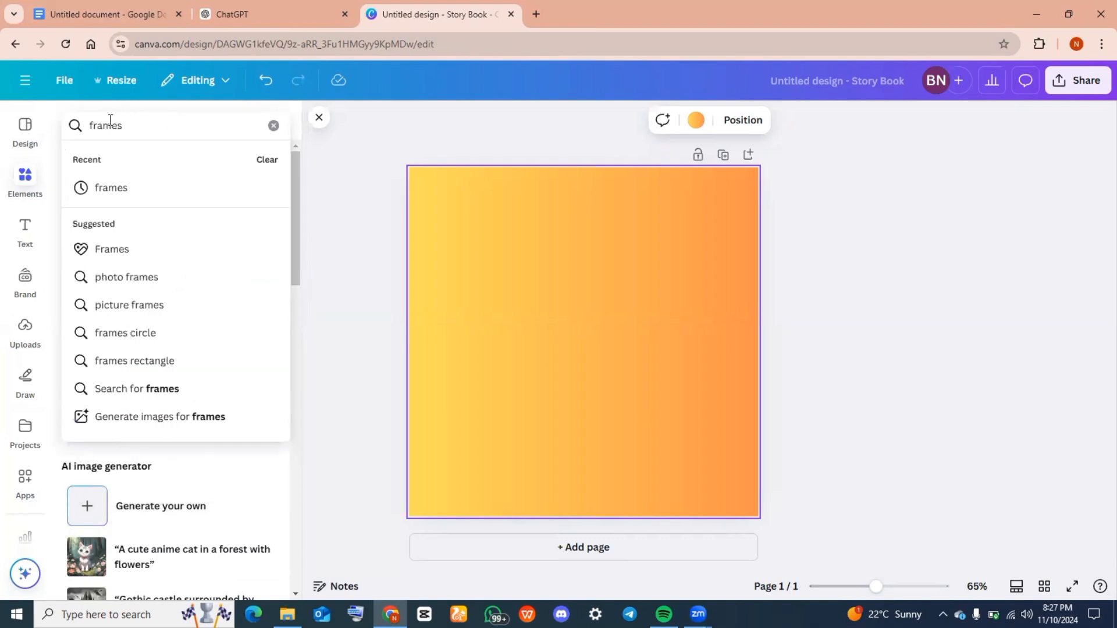
pyautogui.press('Return')
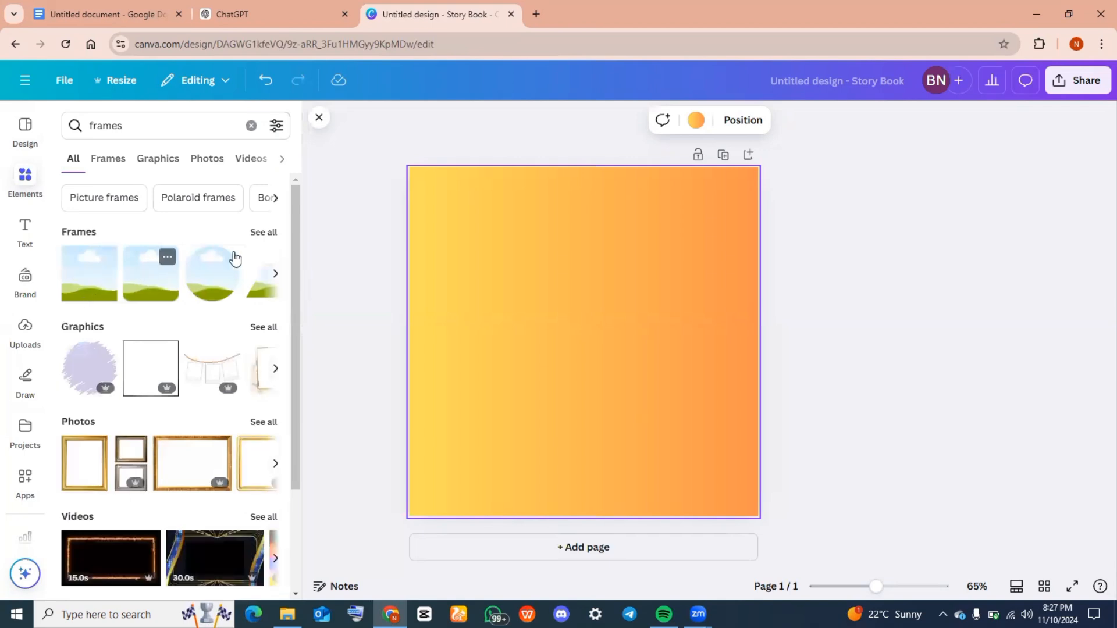
pyautogui.click(254, 233)
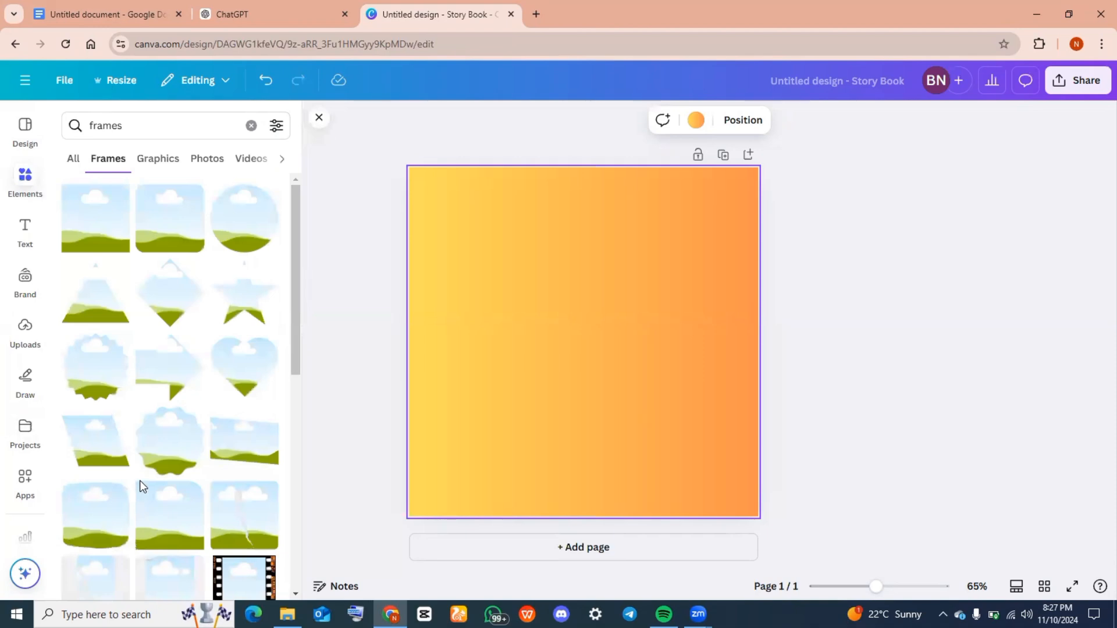
# Step: Add the bordered rounded-square frame to the page, then enlarge it and place it in the lower middle of the page
pyautogui.scroll(-2, 140, 481)
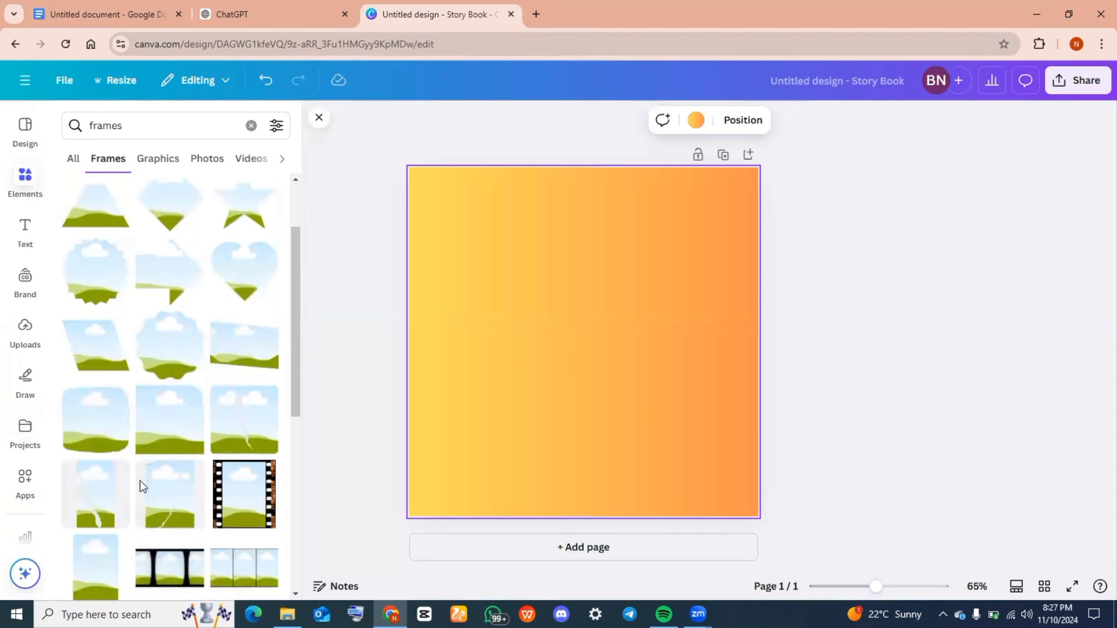
pyautogui.scroll(-5, 176, 511)
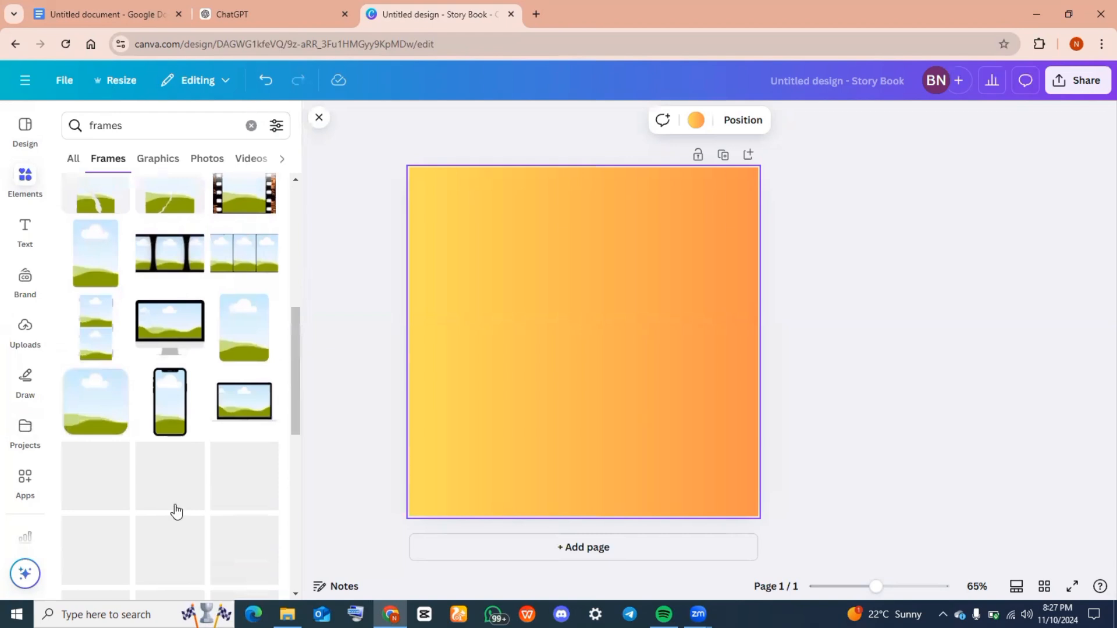
pyautogui.scroll(-1, 176, 510)
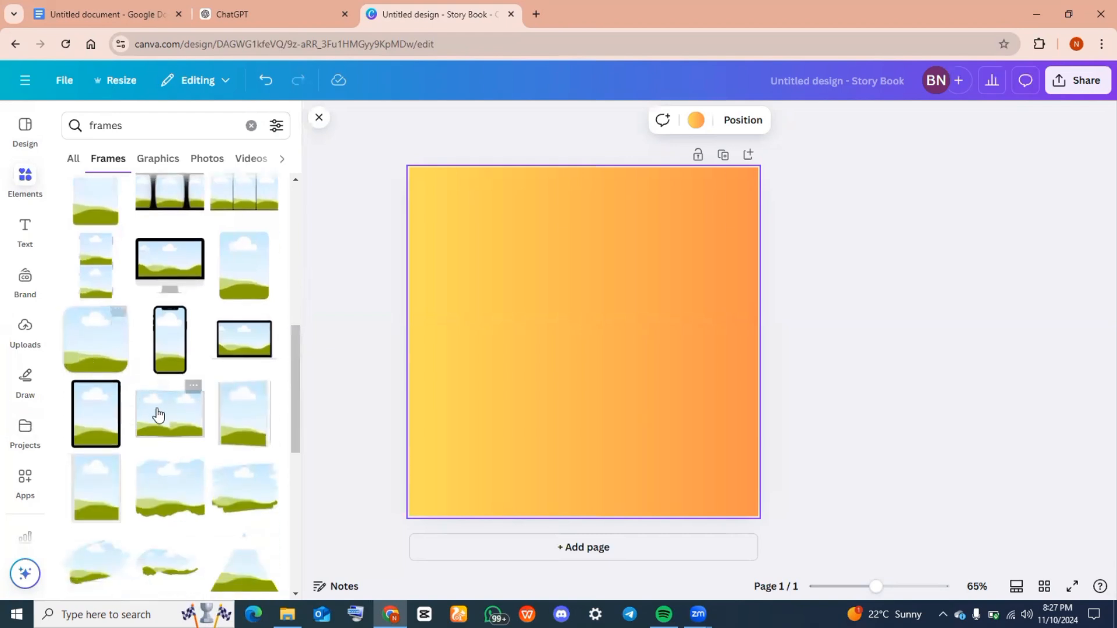
pyautogui.click(97, 344)
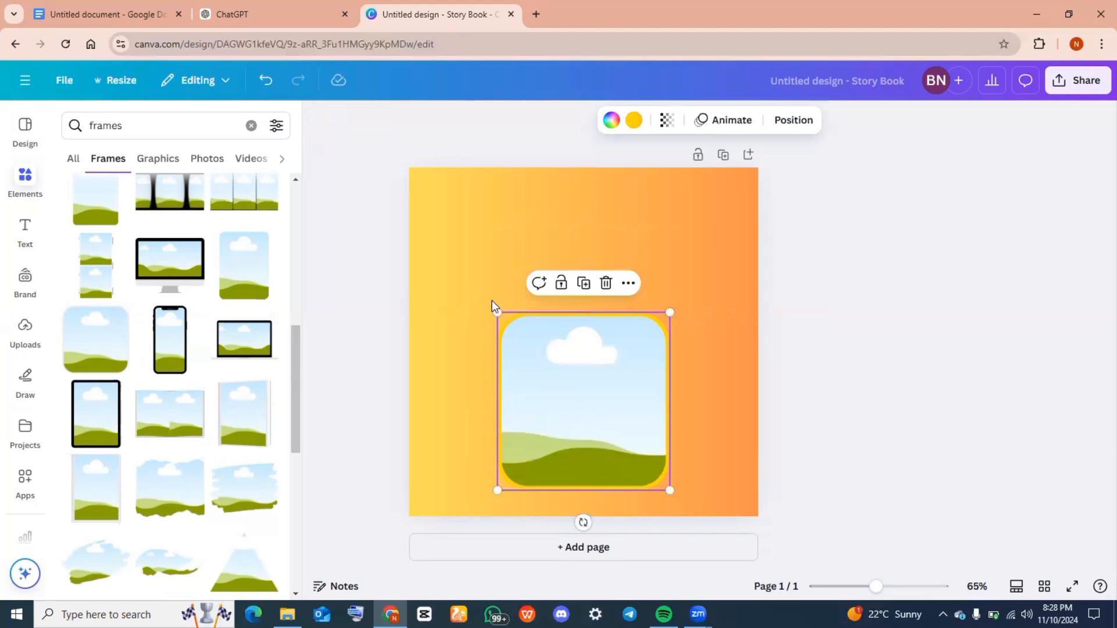
pyautogui.moveTo(498, 312); pyautogui.dragTo(405, 274)
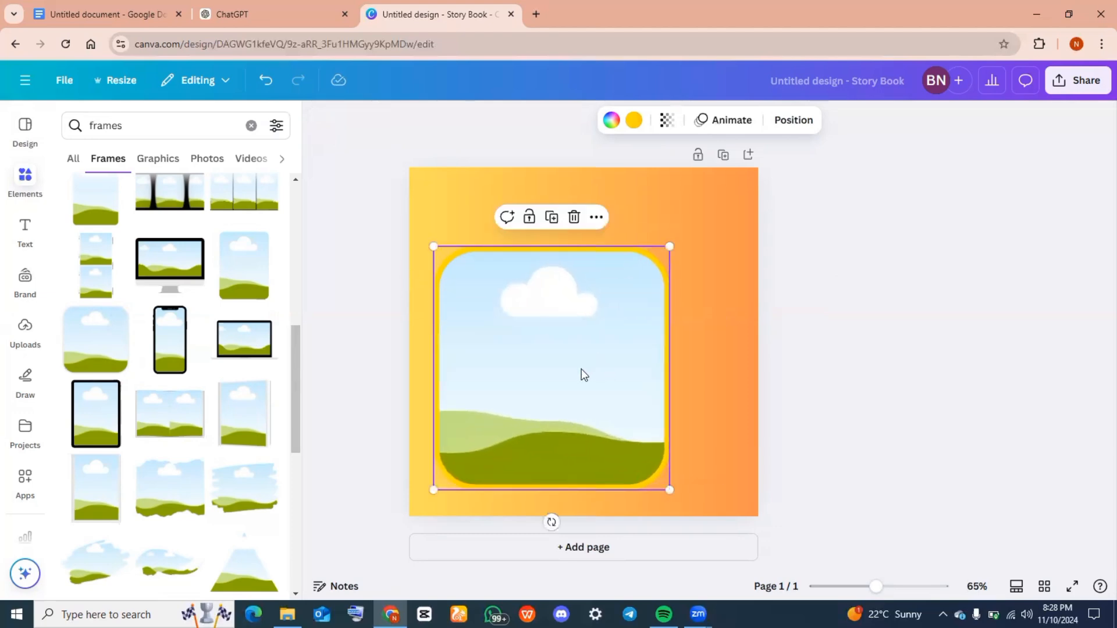
pyautogui.moveTo(584, 374); pyautogui.dragTo(597, 387)
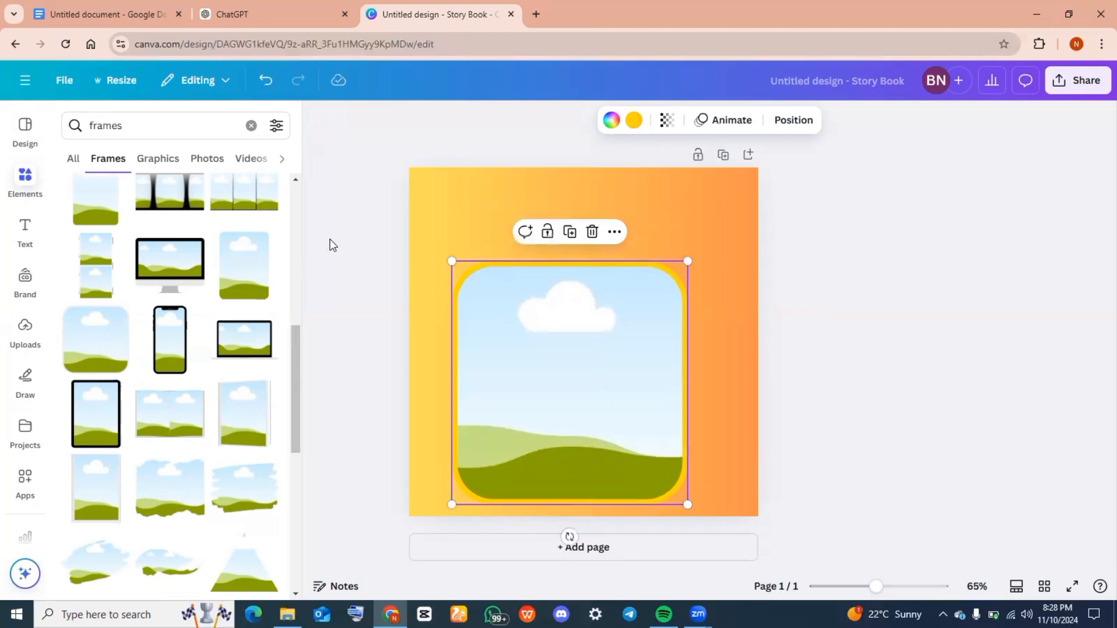
# Step: Switch to the Google Docs story and copy the title line "Title: The Little Acorn's Big Dream"
pyautogui.click(121, 8)
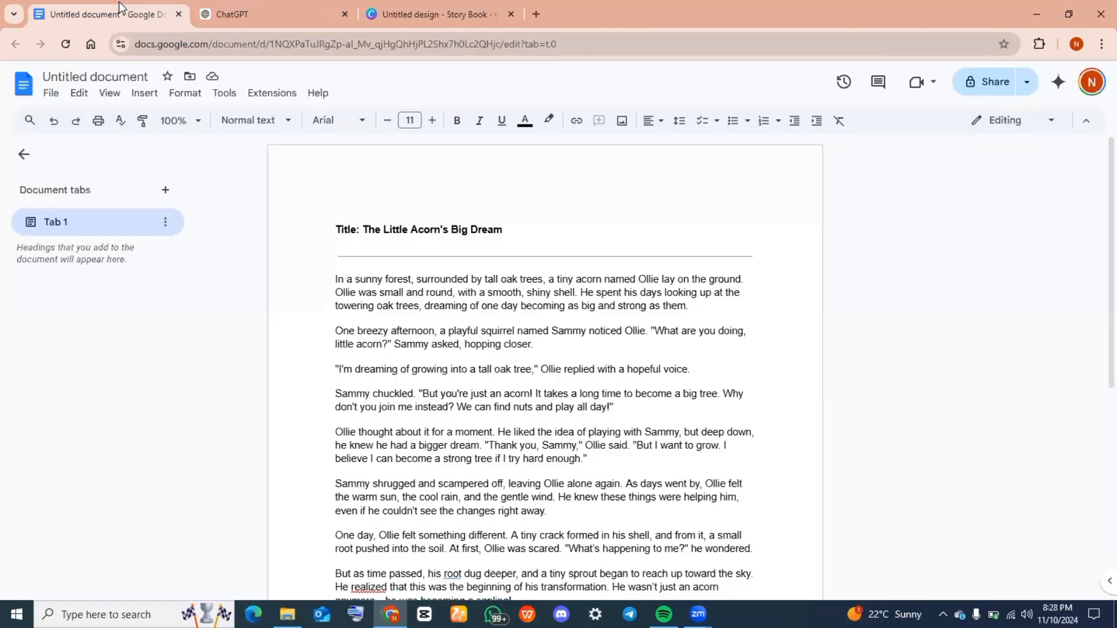
pyautogui.moveTo(503, 230); pyautogui.dragTo(329, 217)
pyautogui.rightClick(331, 216)
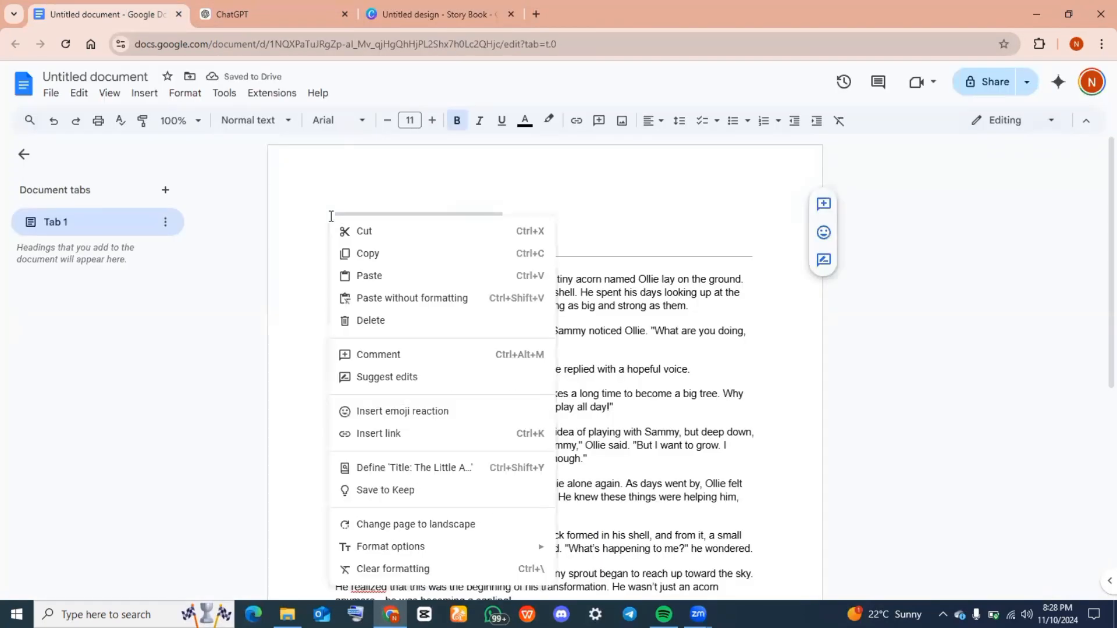
pyautogui.click(379, 256)
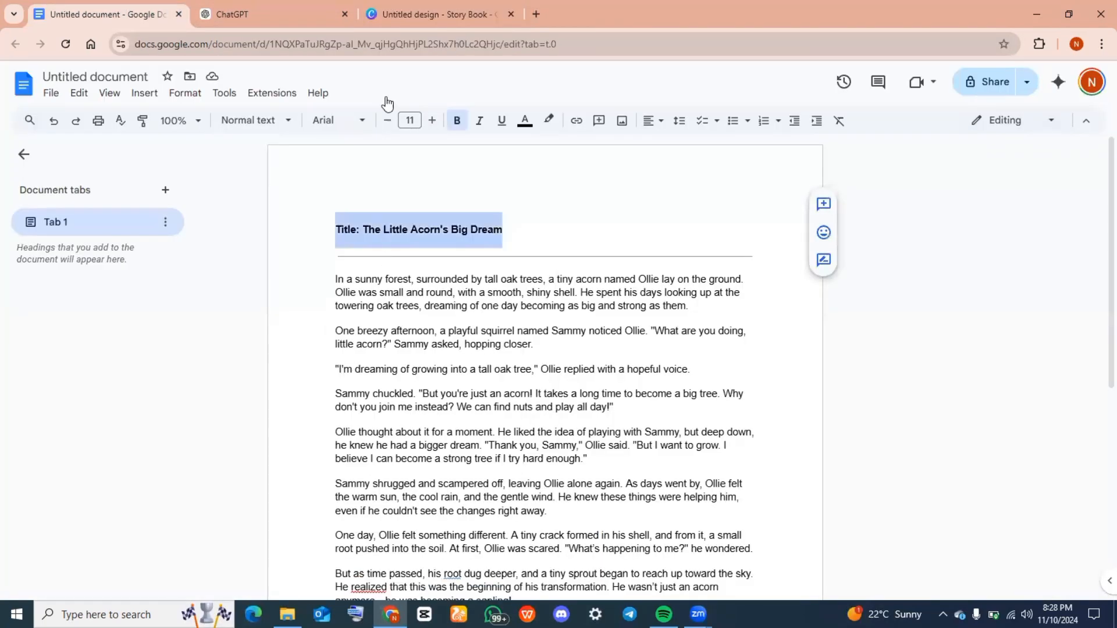
# Step: Switch back to the Canva design, paste the title above the frame and shorten it to "The Little Acorn's Big Dream"
pyautogui.click(401, 2)
pyautogui.doubleClick(491, 212)
pyautogui.rightClick(490, 211)
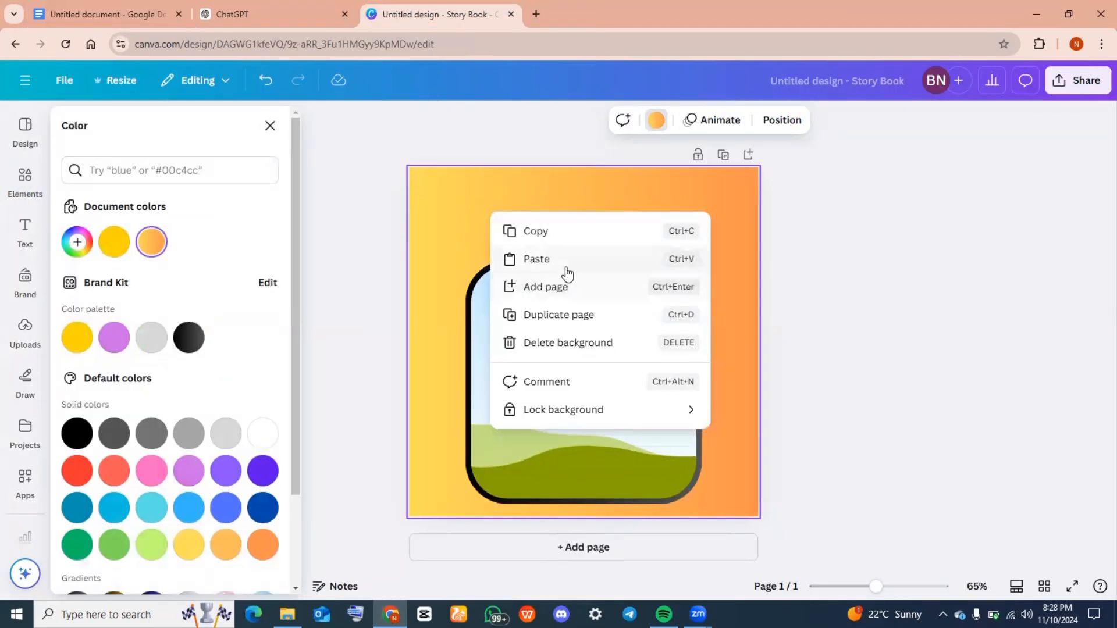
pyautogui.click(567, 273)
pyautogui.moveTo(517, 315); pyautogui.dragTo(497, 222)
pyautogui.click(495, 223)
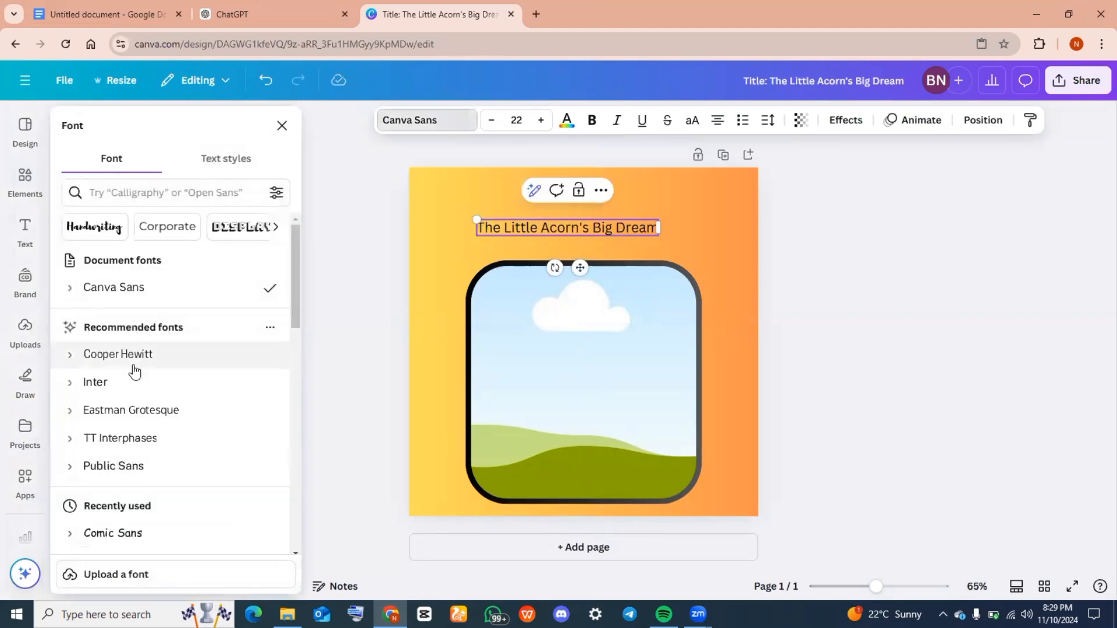
# Step: Set the title above the frame in the Ample Display font and enlarge it
pyautogui.click(233, 237)
pyautogui.click(128, 483)
pyautogui.click(540, 120)
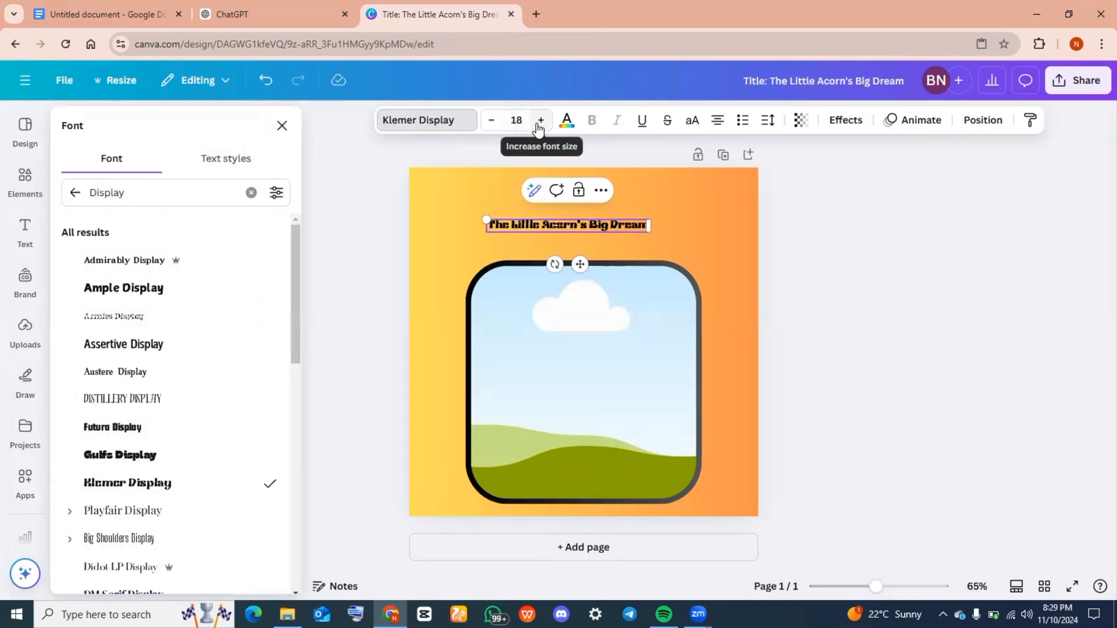
pyautogui.click(541, 120)
pyautogui.click(541, 120)
pyautogui.click(540, 120)
pyautogui.click(540, 120)
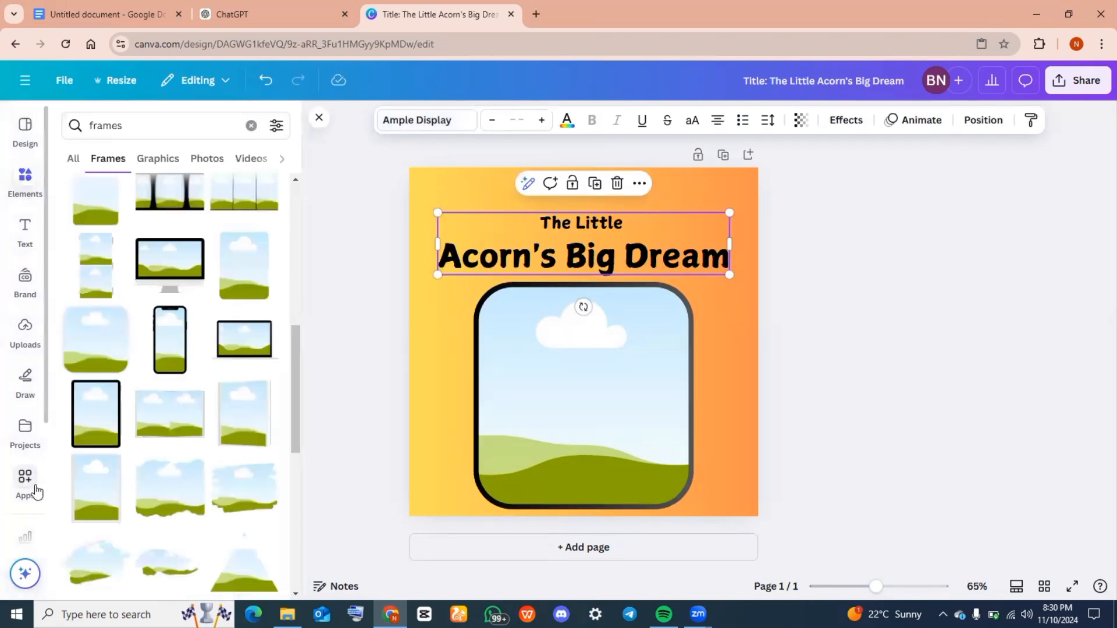
# Step: Search the Canva apps for "ai image" and open the AI Image Gen app
pyautogui.click(36, 489)
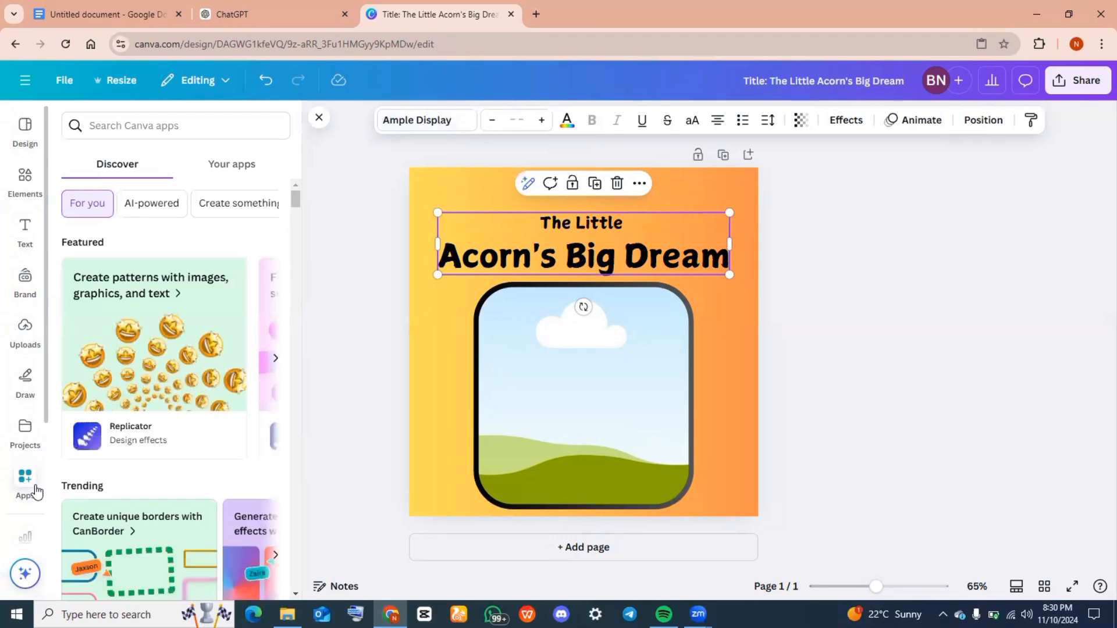
pyautogui.click(169, 125)
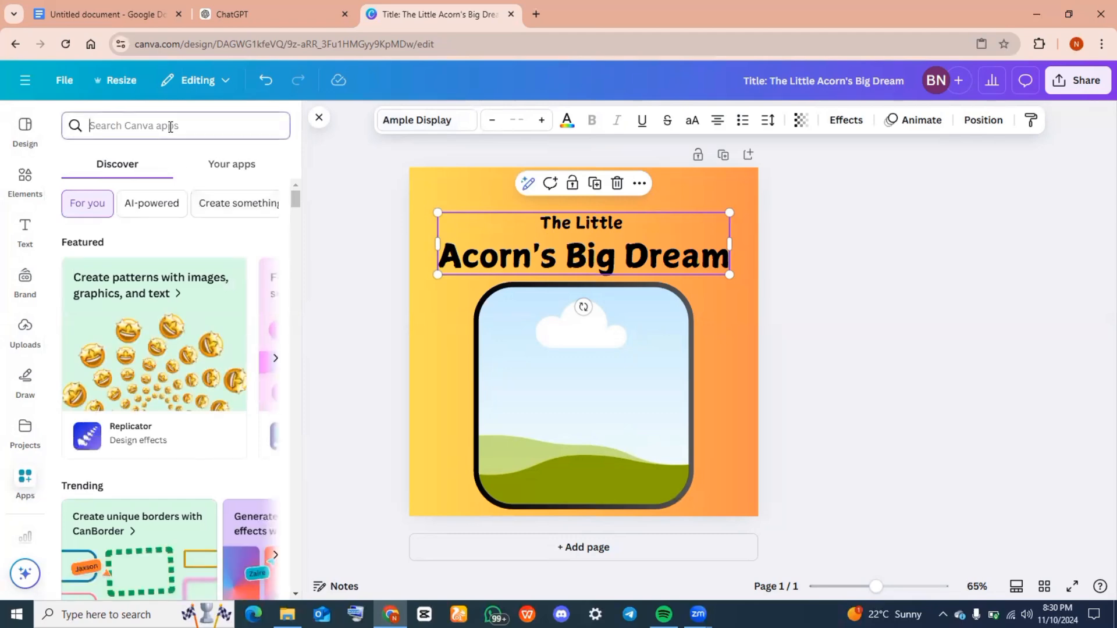
pyautogui.write('ai')
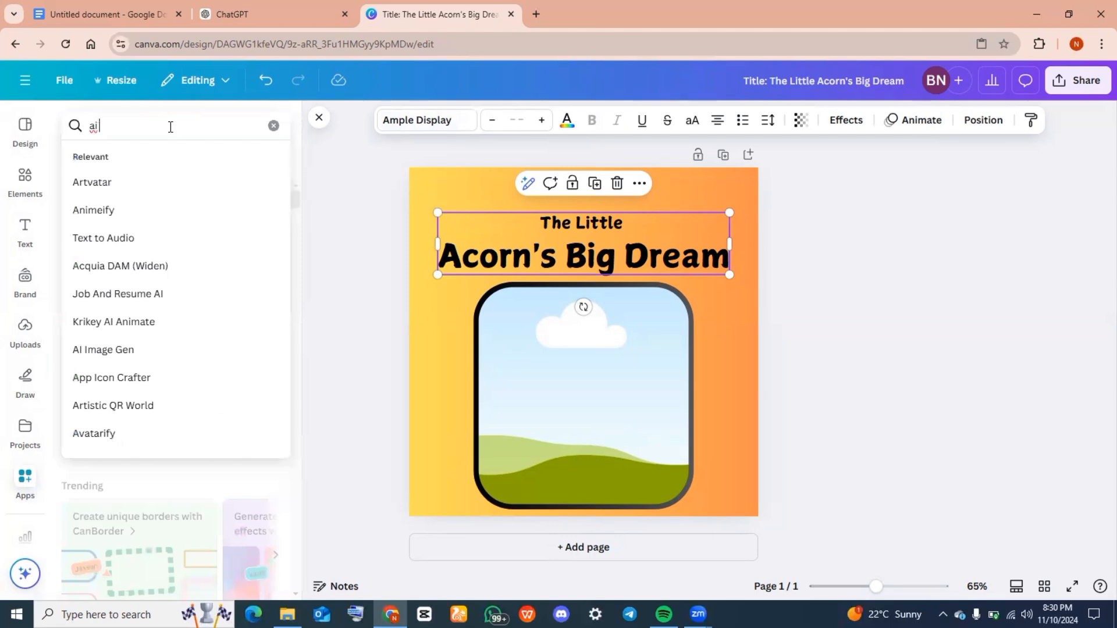
pyautogui.write(' pict')
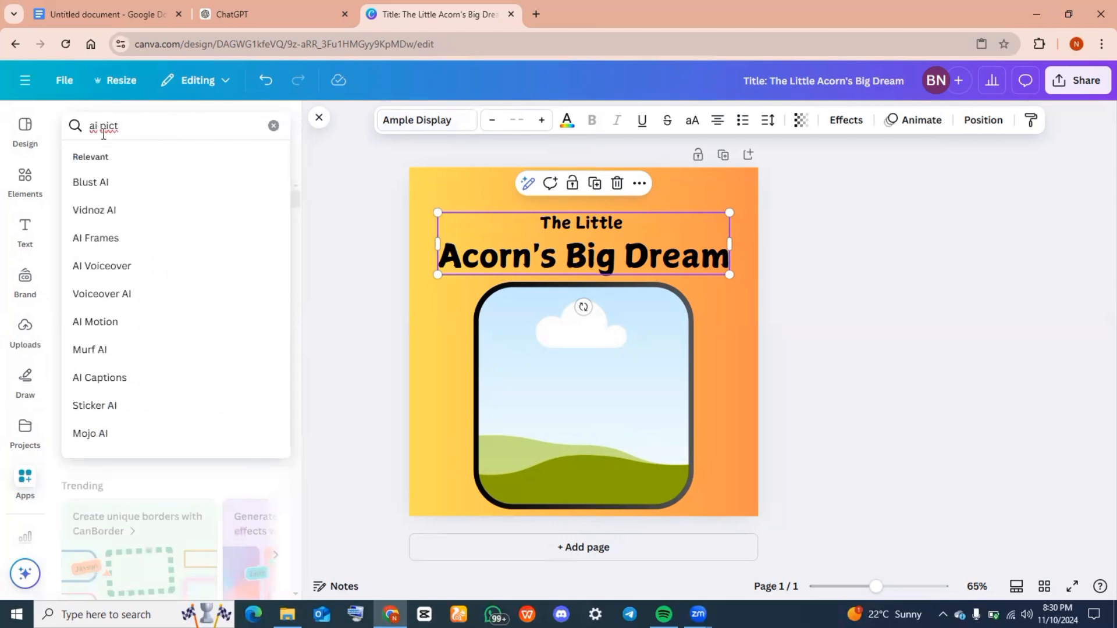
pyautogui.write('ure')
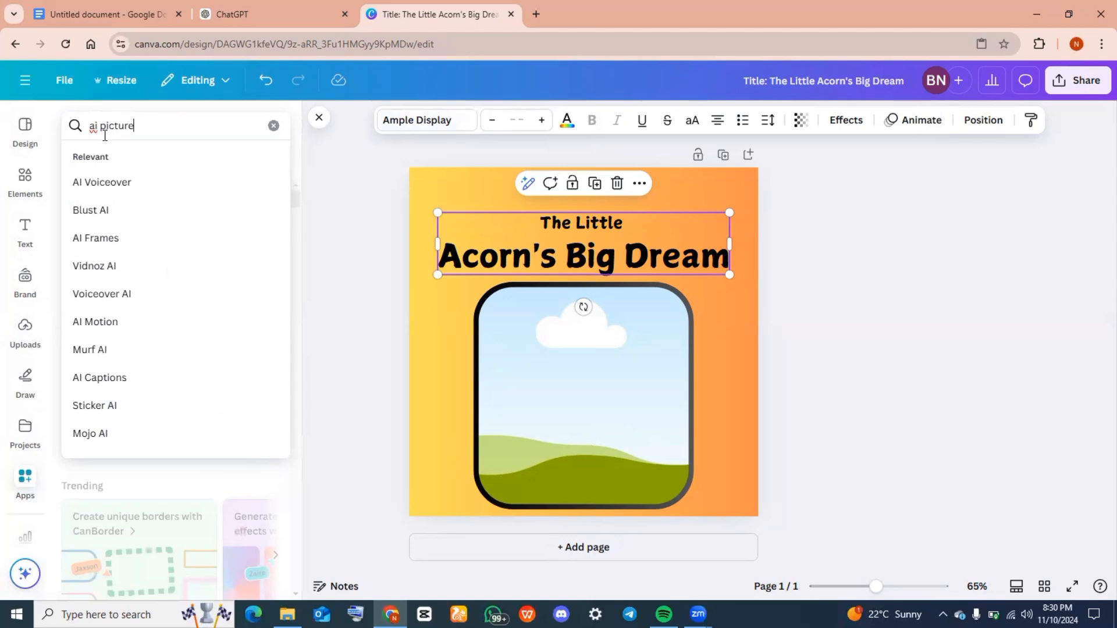
pyautogui.press('BackSpace')
pyautogui.press('BackSpace')
pyautogui.press('BackSpace')
pyautogui.press('BackSpace')
pyautogui.press('BackSpace')
pyautogui.press('BackSpace')
pyautogui.press('BackSpace')
pyautogui.write('image')
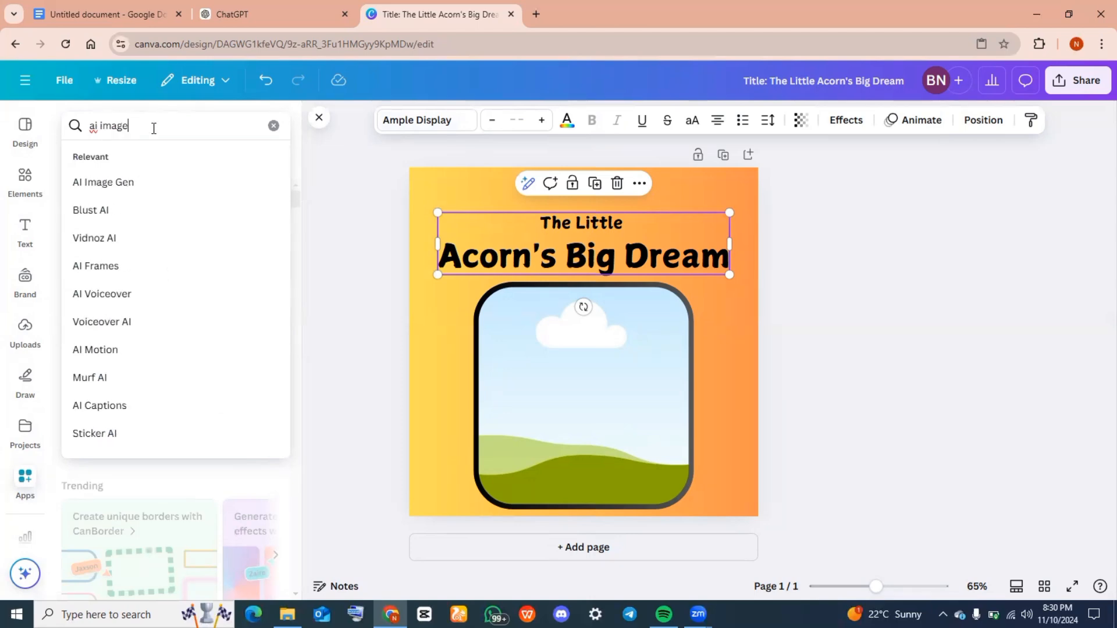
pyautogui.click(139, 182)
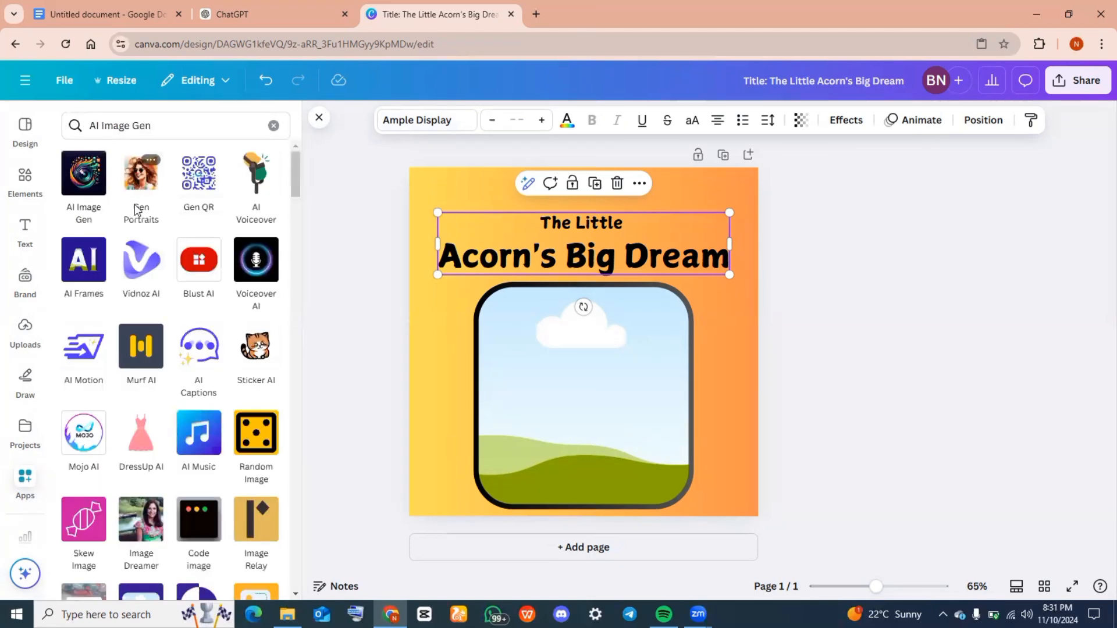
pyautogui.click(74, 166)
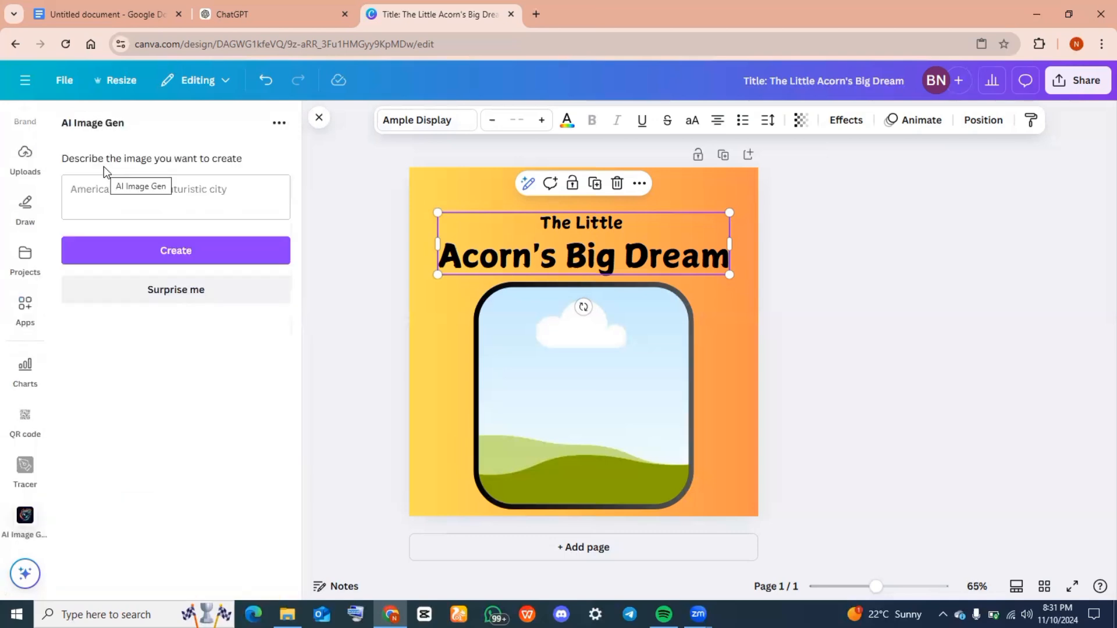
# Step: Generate an image from the prompt "an acorn" and place it inside the cover page's rounded-square frame
pyautogui.click(107, 192)
pyautogui.write('an acorn')
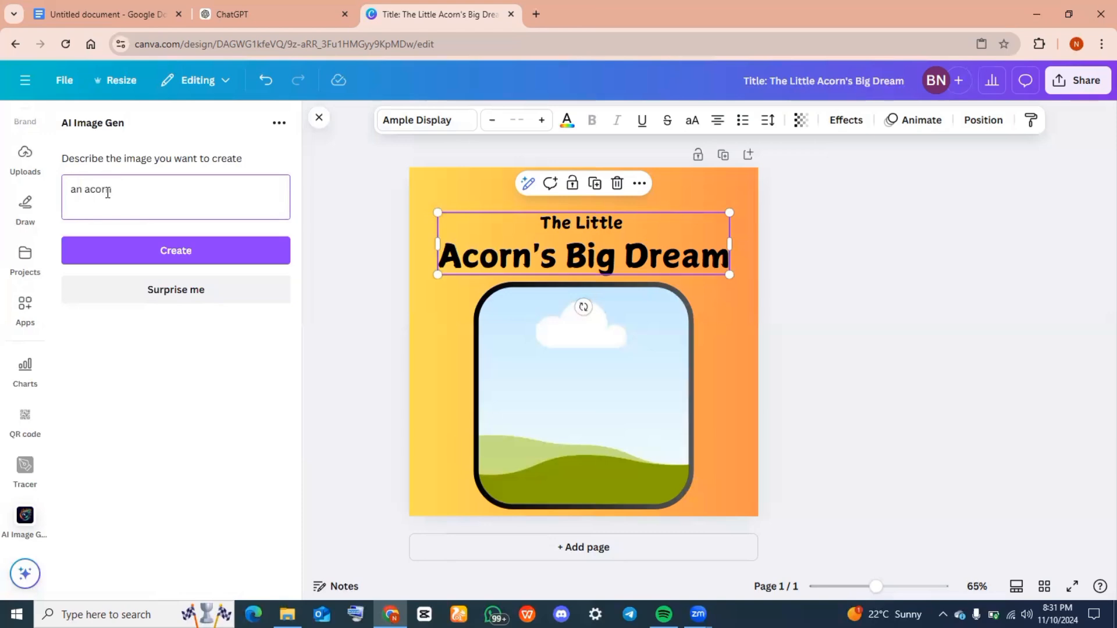
pyautogui.click(138, 251)
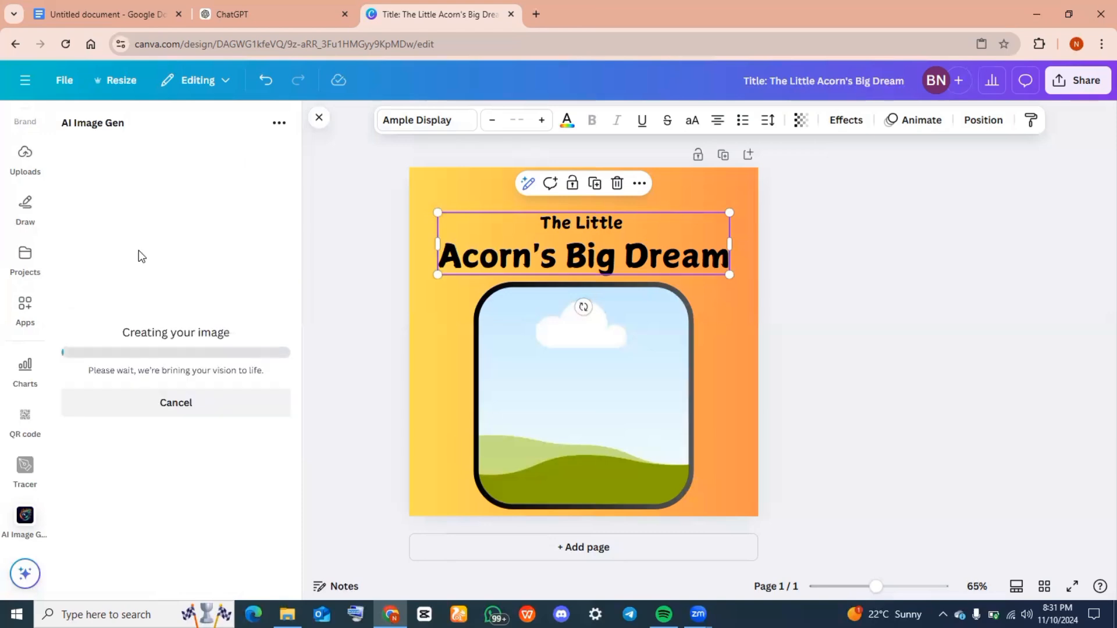
pyautogui.moveTo(578, 379); pyautogui.dragTo(546, 438)
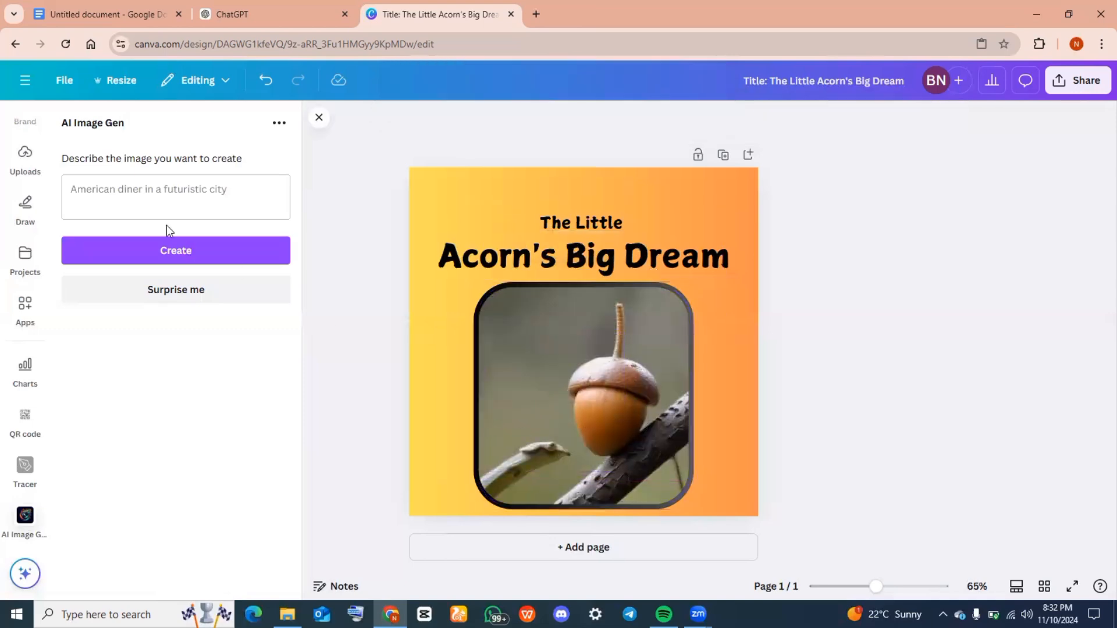
pyautogui.click(155, 197)
pyautogui.write('acorn')
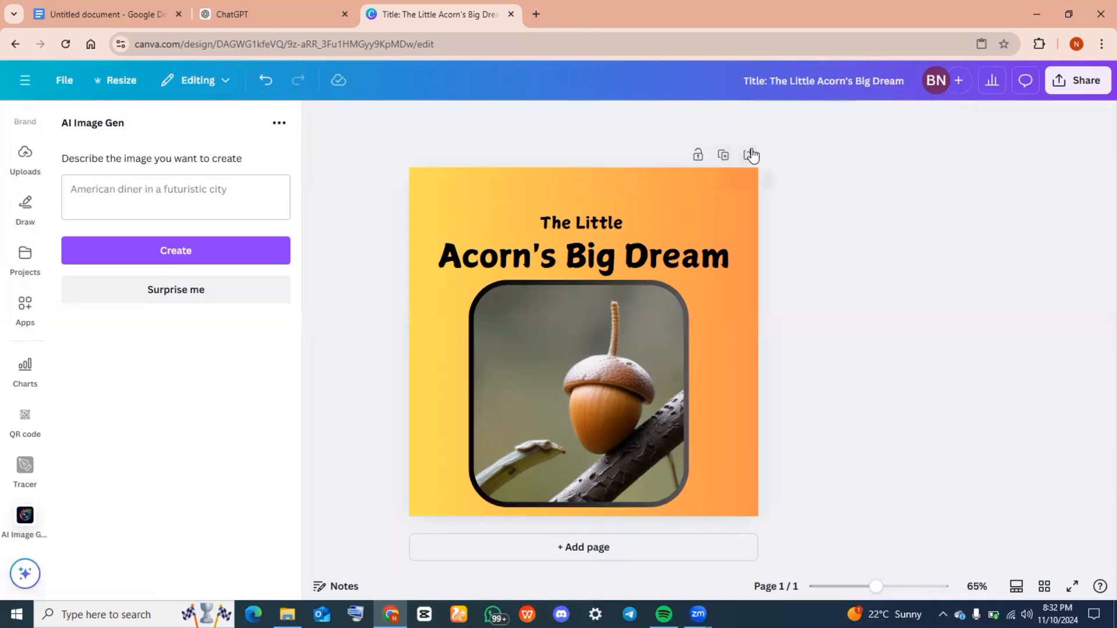
# Step: Add a second page and insert a rounded blob frame, stretched into a tall egg shape and turned upside down on the page's left half
pyautogui.click(750, 154)
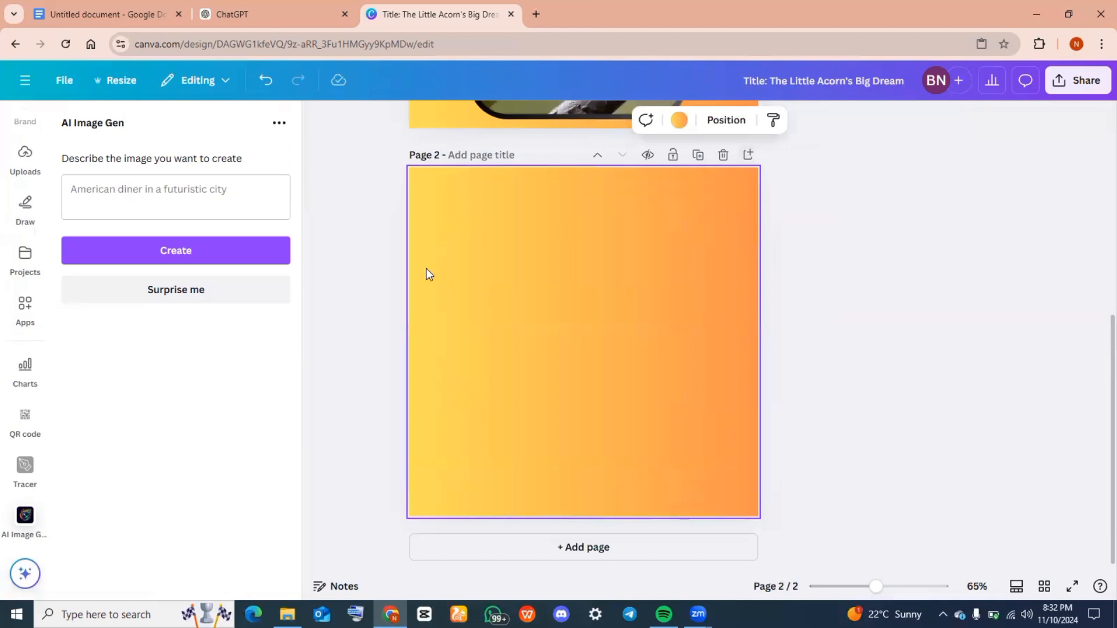
pyautogui.scroll(1, 22, 187)
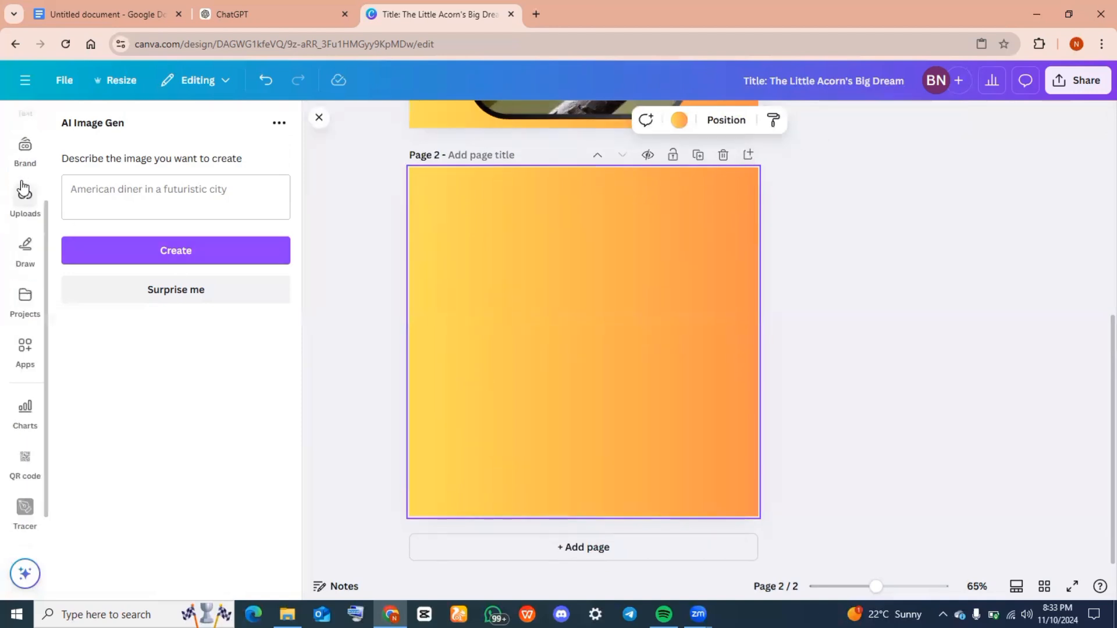
pyautogui.scroll(3, 22, 188)
pyautogui.click(24, 186)
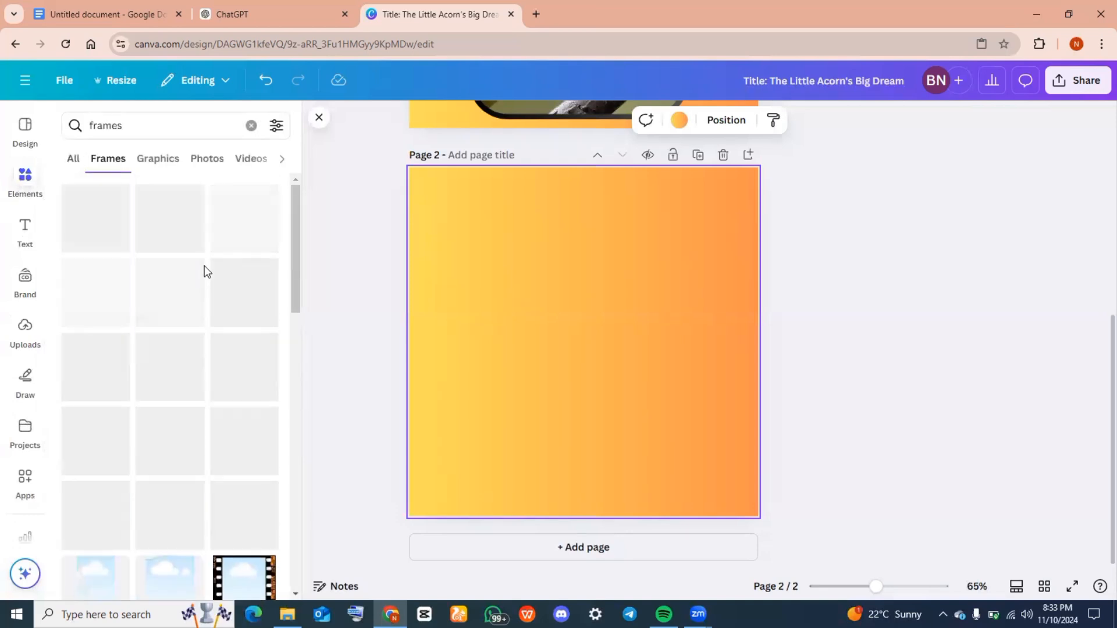
pyautogui.scroll(-10, 120, 219)
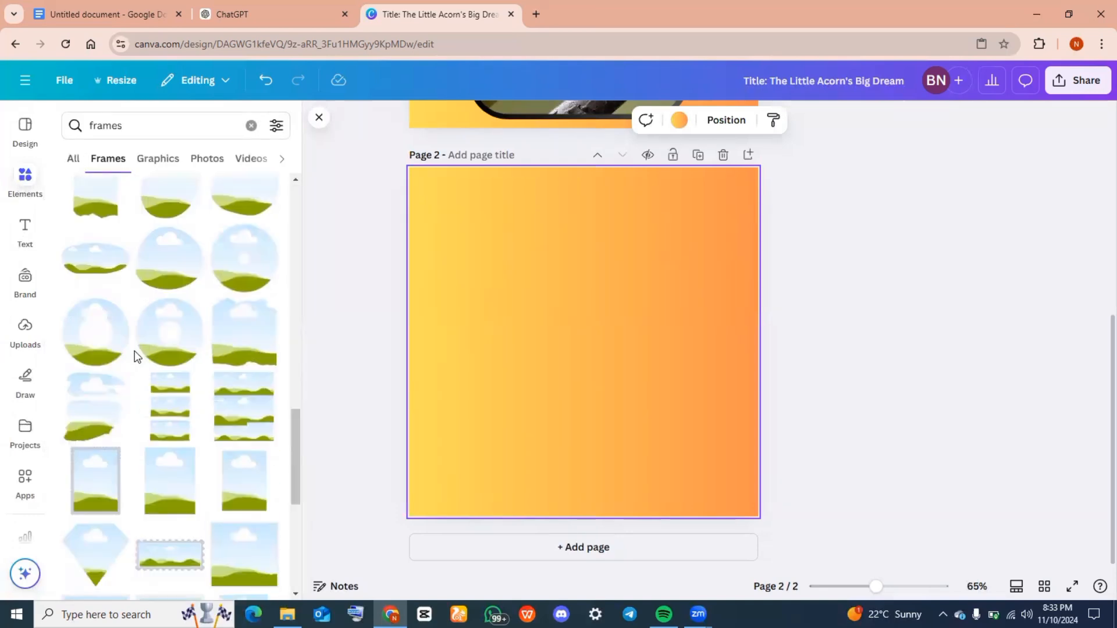
pyautogui.click(162, 247)
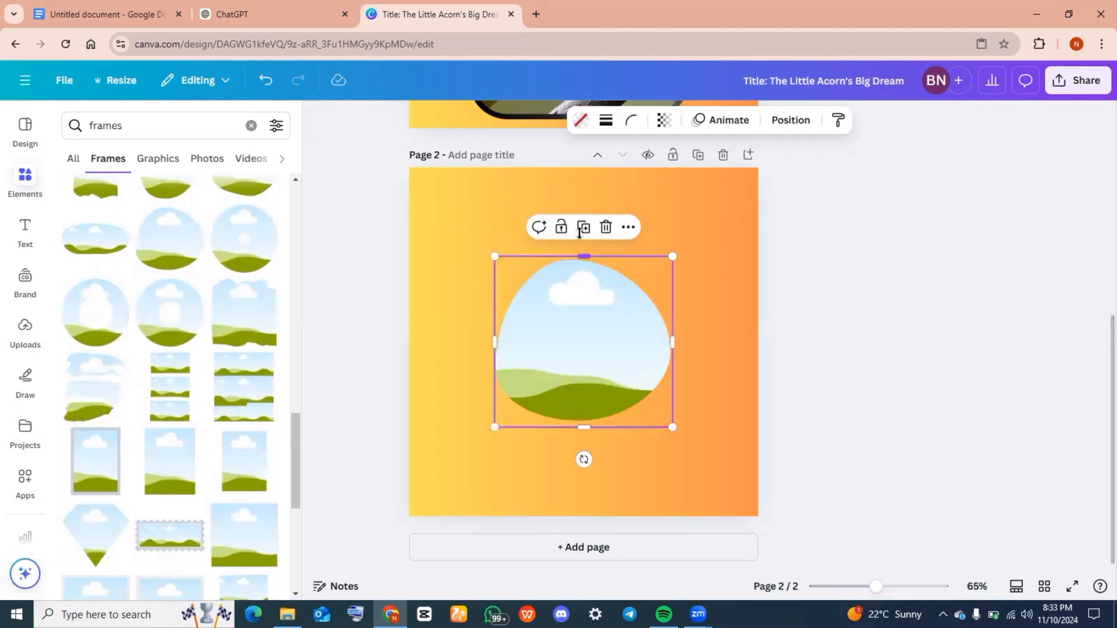
pyautogui.moveTo(579, 234); pyautogui.dragTo(576, 190)
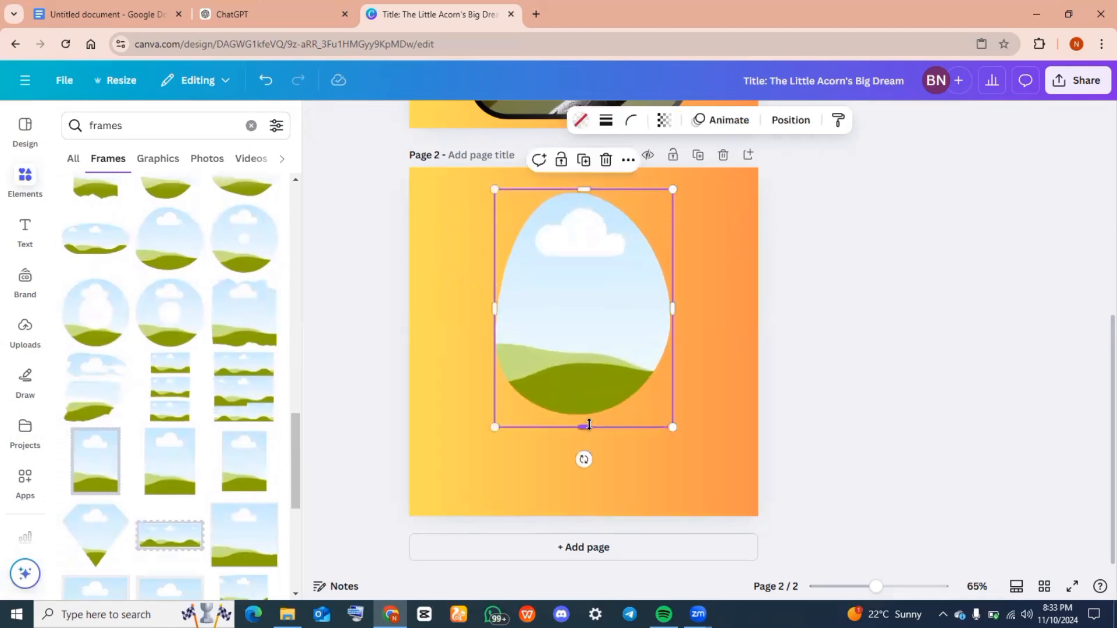
pyautogui.click(584, 393)
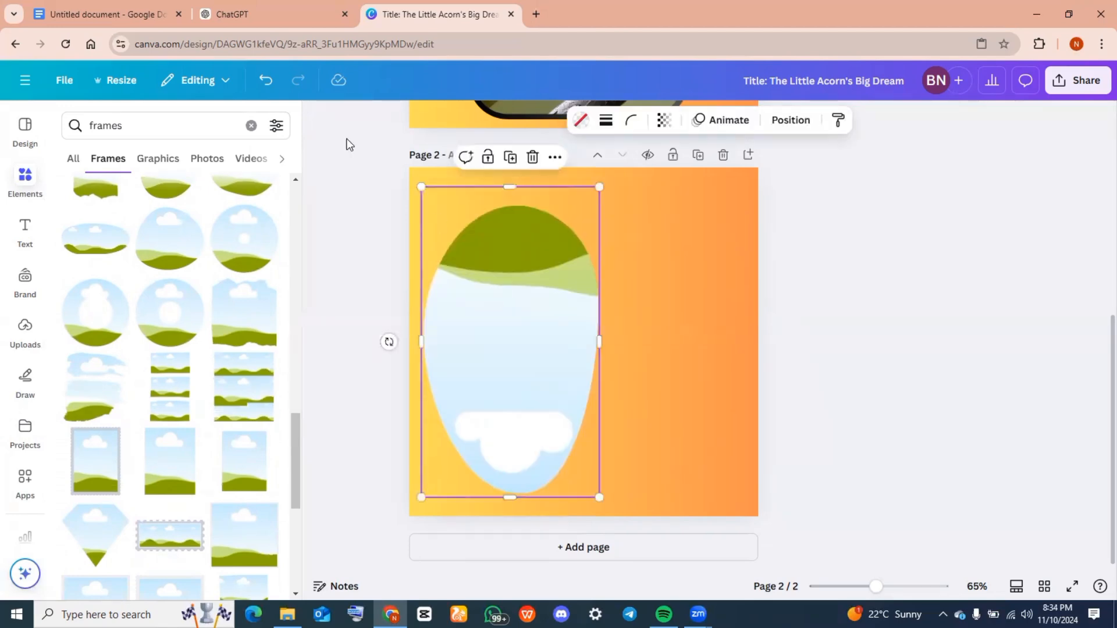
# Step: Switch to the Google Docs story and copy its opening paragraph, beginning "In a sunny forest"
pyautogui.click(132, 7)
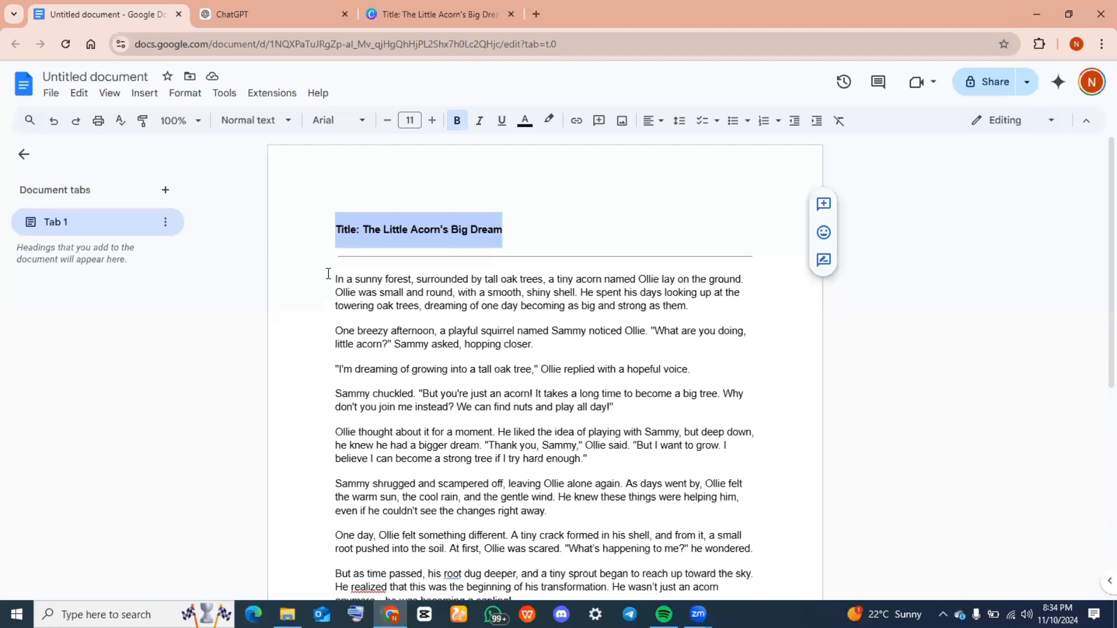
pyautogui.moveTo(328, 274); pyautogui.dragTo(750, 304)
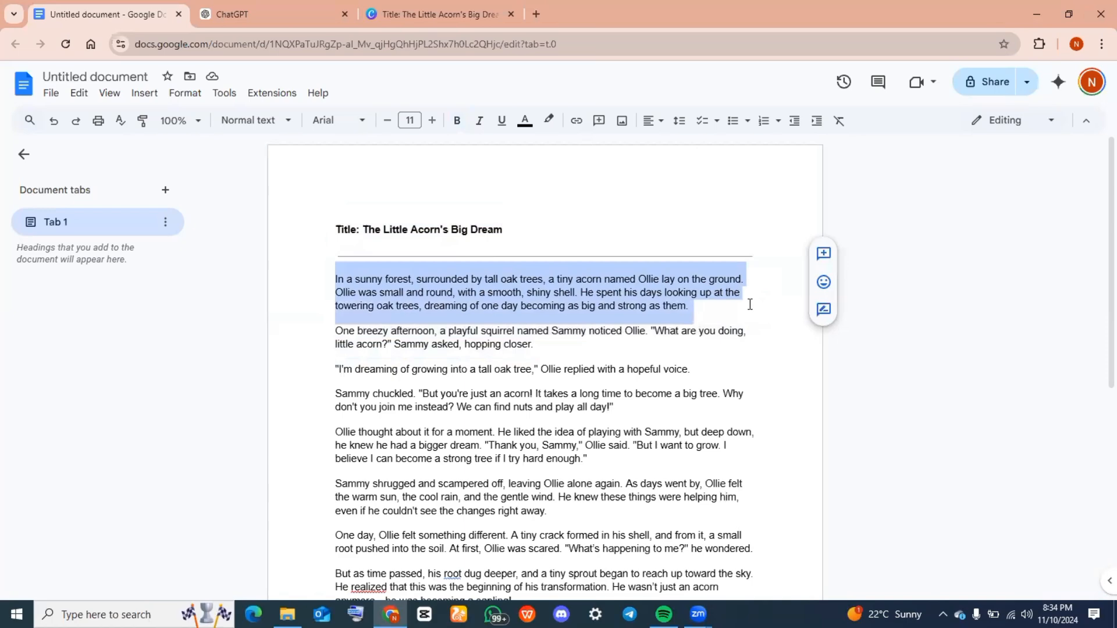
pyautogui.rightClick(615, 300)
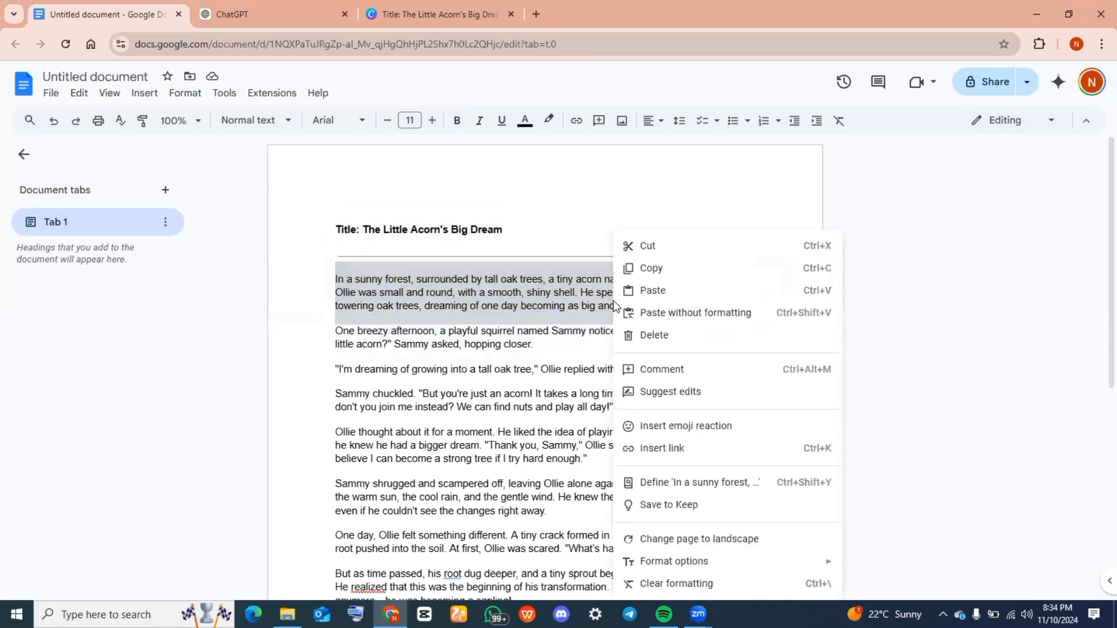
pyautogui.click(655, 279)
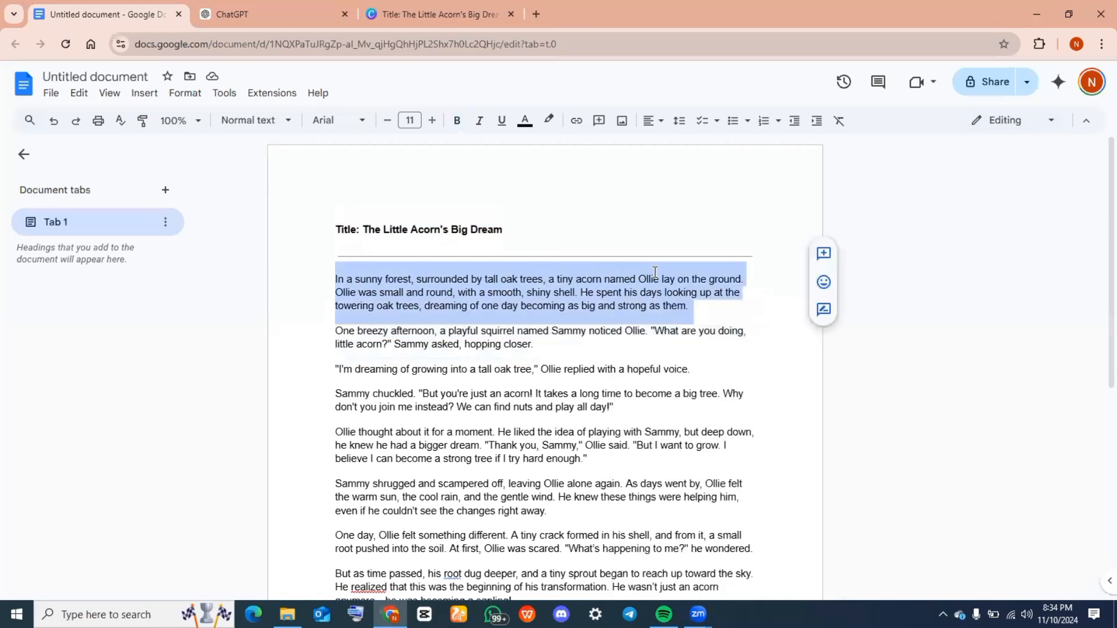
# Step: Switch back to the Canva design, paste the paragraph on page 2 and narrow its text box to fit beside the frame
pyautogui.click(444, 1)
pyautogui.rightClick(689, 256)
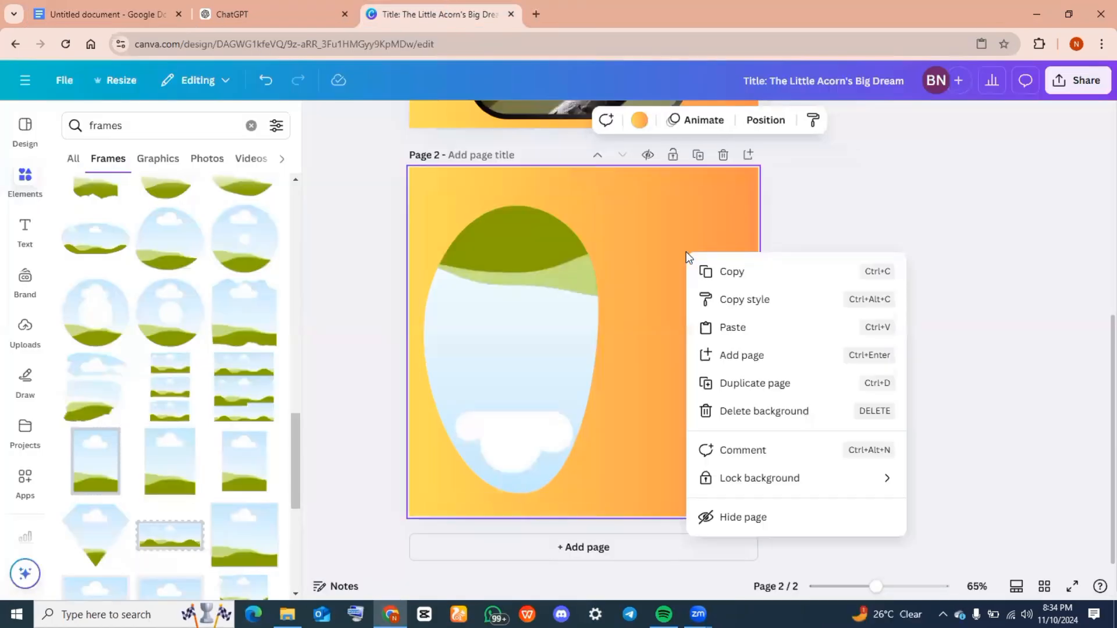
pyautogui.click(743, 328)
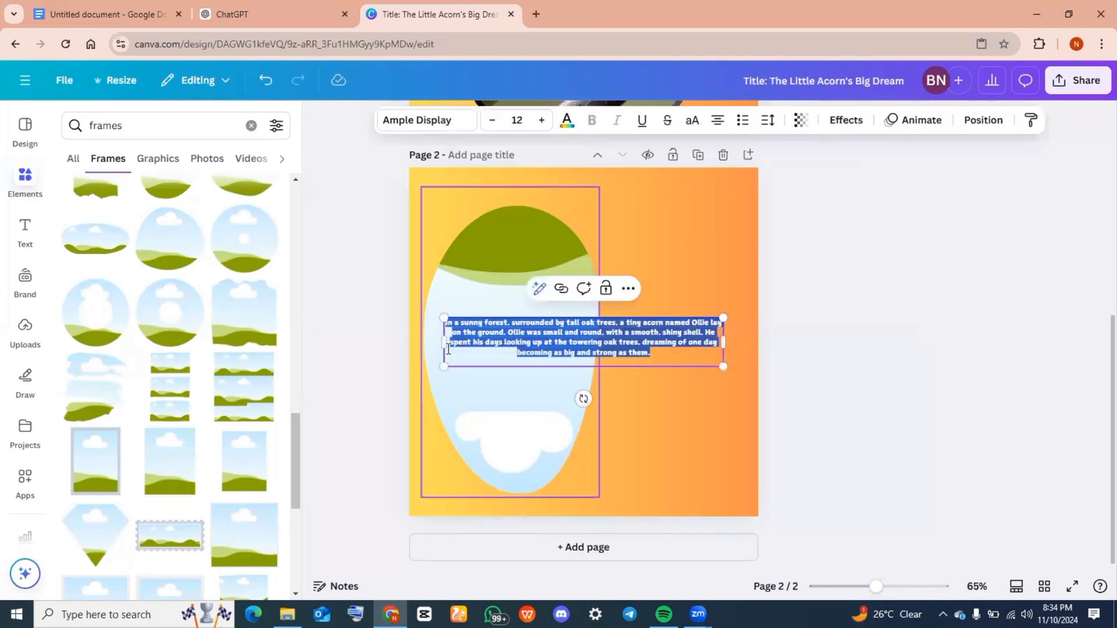
pyautogui.moveTo(444, 345); pyautogui.dragTo(606, 366)
# Step: Search the fonts for "comic" and set the page 2 paragraph in bold Comic Sans
pyautogui.click(430, 120)
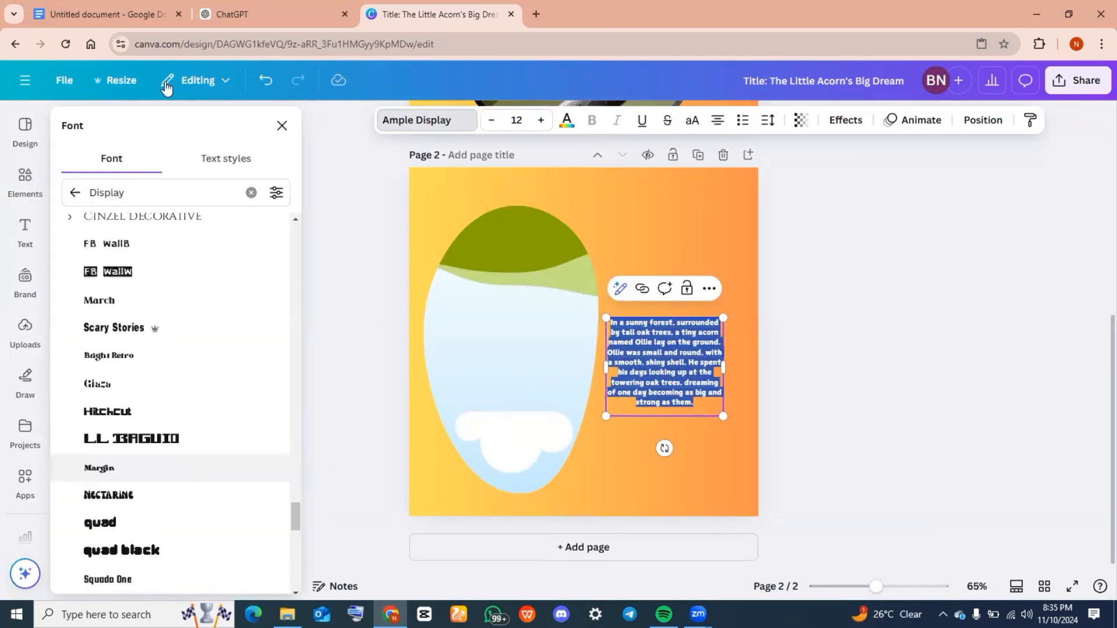
pyautogui.click(124, 188)
pyautogui.press('BackSpace')
pyautogui.press('BackSpace')
pyautogui.press('BackSpace')
pyautogui.press('BackSpace')
pyautogui.press('BackSpace')
pyautogui.press('BackSpace')
pyautogui.press('BackSpace')
pyautogui.write('com')
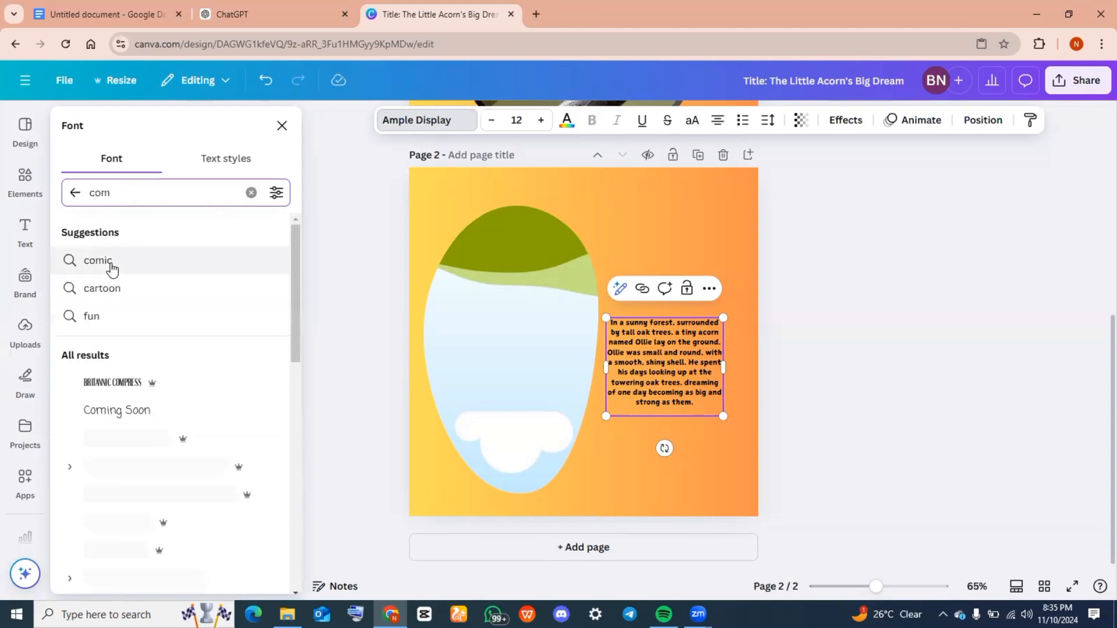
pyautogui.click(110, 261)
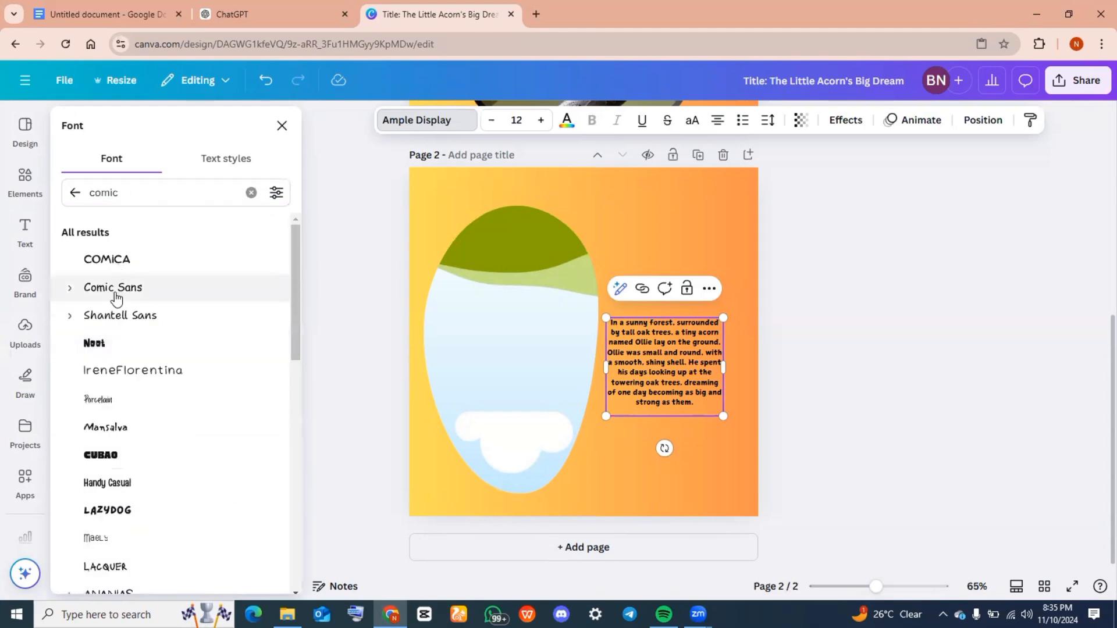
pyautogui.click(112, 288)
pyautogui.click(596, 123)
# Step: Enlarge the page 2 paragraph, move it up and widen its text box to fill the space beside the frame
pyautogui.click(541, 119)
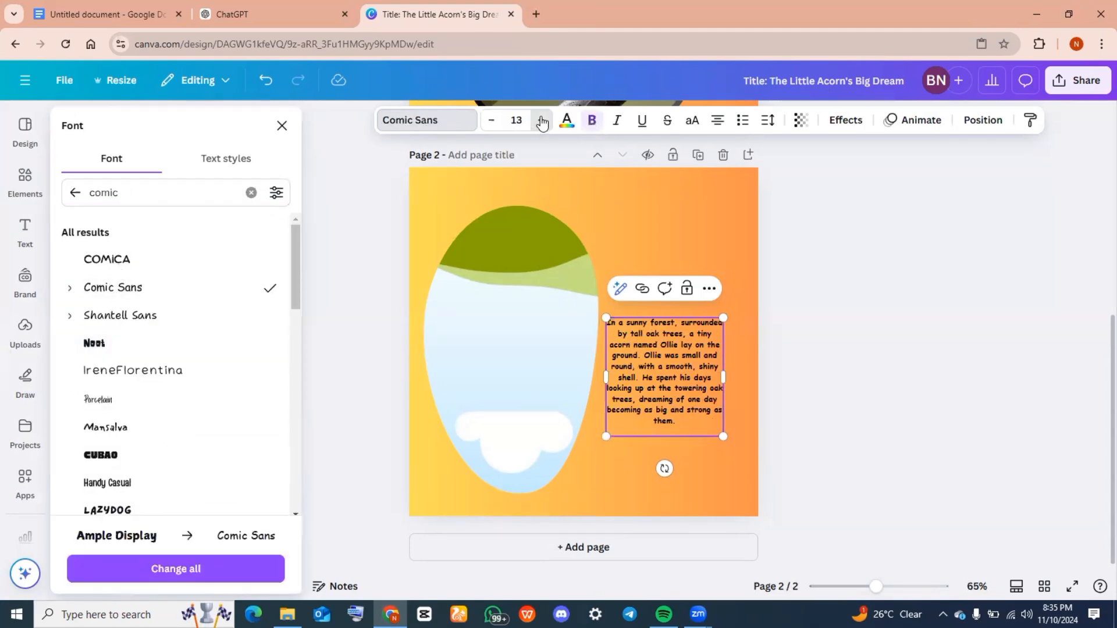
pyautogui.click(540, 120)
pyautogui.click(541, 120)
pyautogui.click(541, 120)
pyautogui.click(541, 120)
pyautogui.click(540, 120)
pyautogui.click(541, 120)
pyautogui.click(737, 372)
pyautogui.moveTo(688, 338); pyautogui.dragTo(697, 249)
pyautogui.click(542, 120)
pyautogui.click(541, 119)
pyautogui.click(544, 120)
pyautogui.click(543, 120)
pyautogui.click(543, 120)
pyautogui.click(488, 120)
pyautogui.click(489, 120)
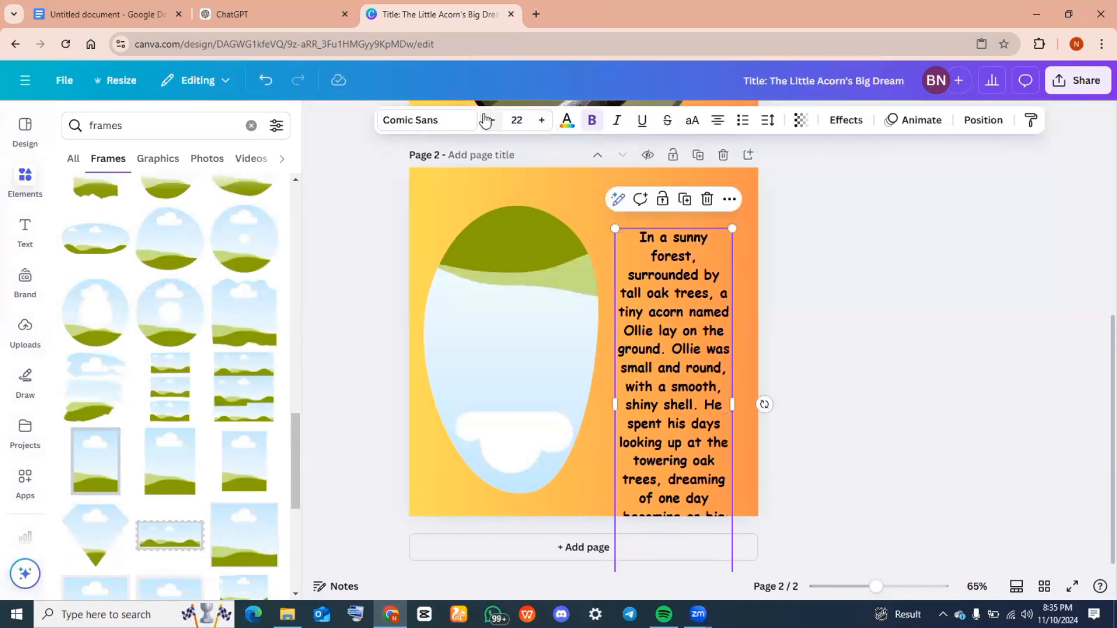
pyautogui.click(489, 119)
pyautogui.moveTo(615, 368); pyautogui.dragTo(599, 370)
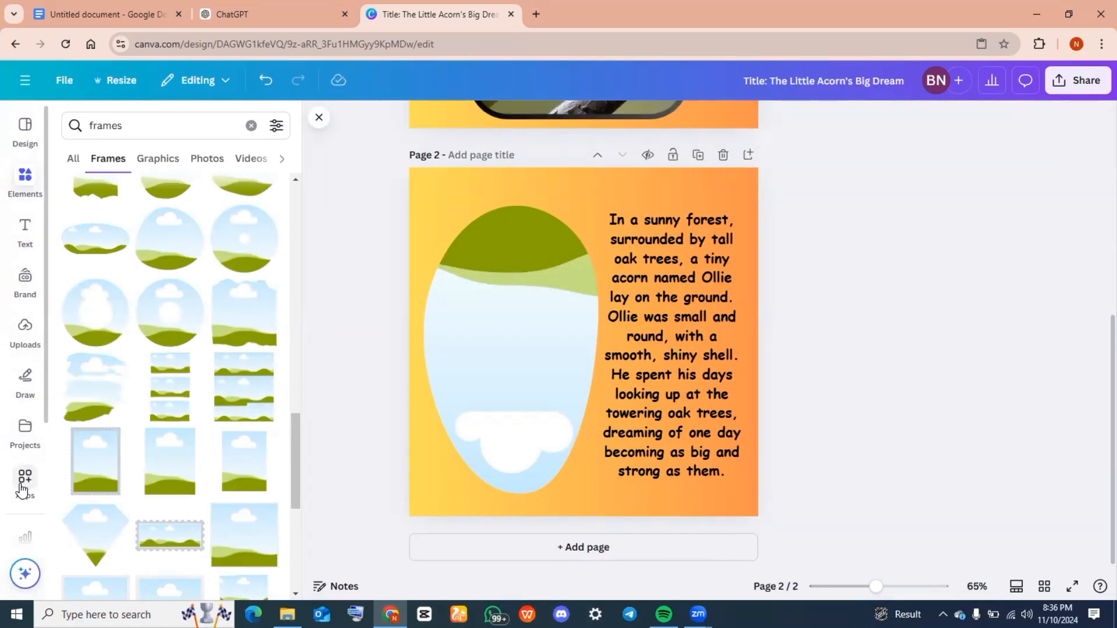
# Step: Generate a "sunny forest" image with AI Image Gen, fill the page 2 frame with it and rotate the frame upright
pyautogui.click(21, 489)
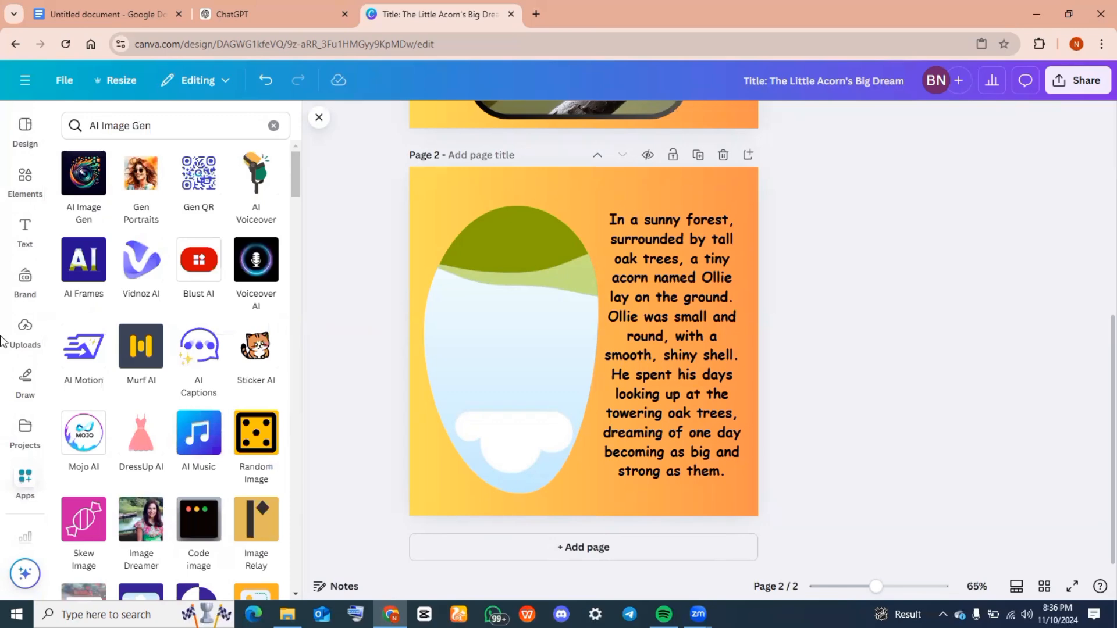
pyautogui.click(98, 192)
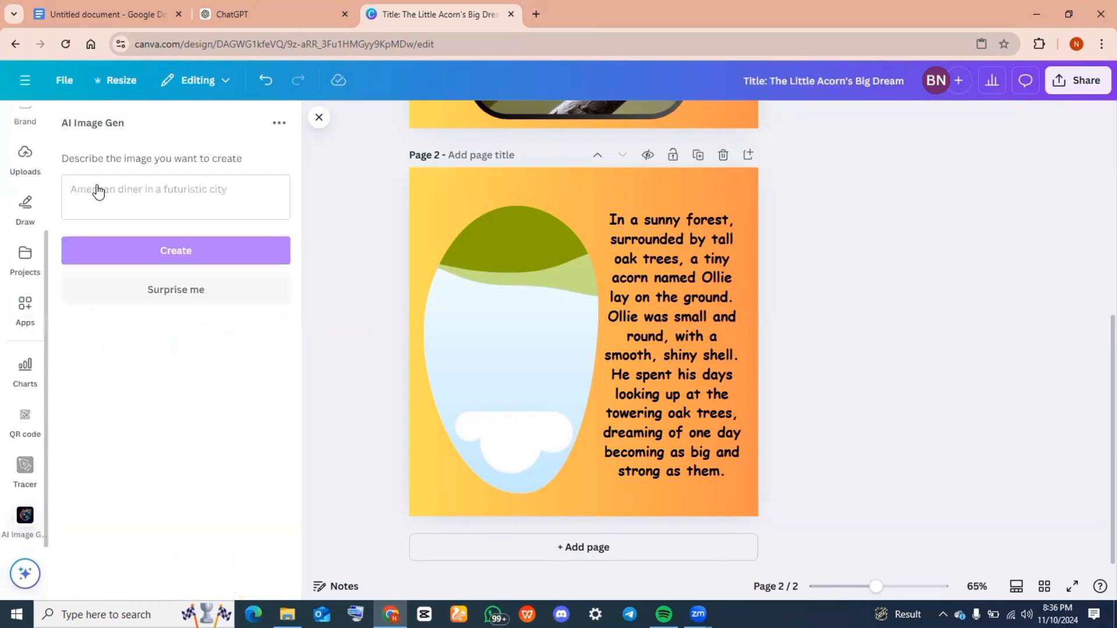
pyautogui.click(129, 196)
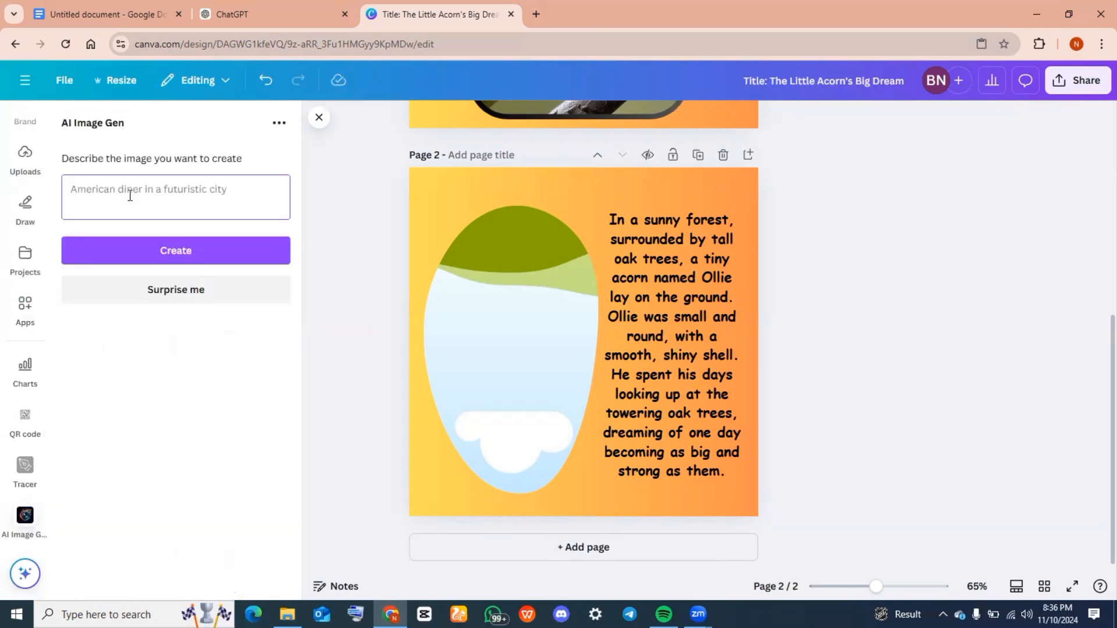
pyautogui.write('sunny forest')
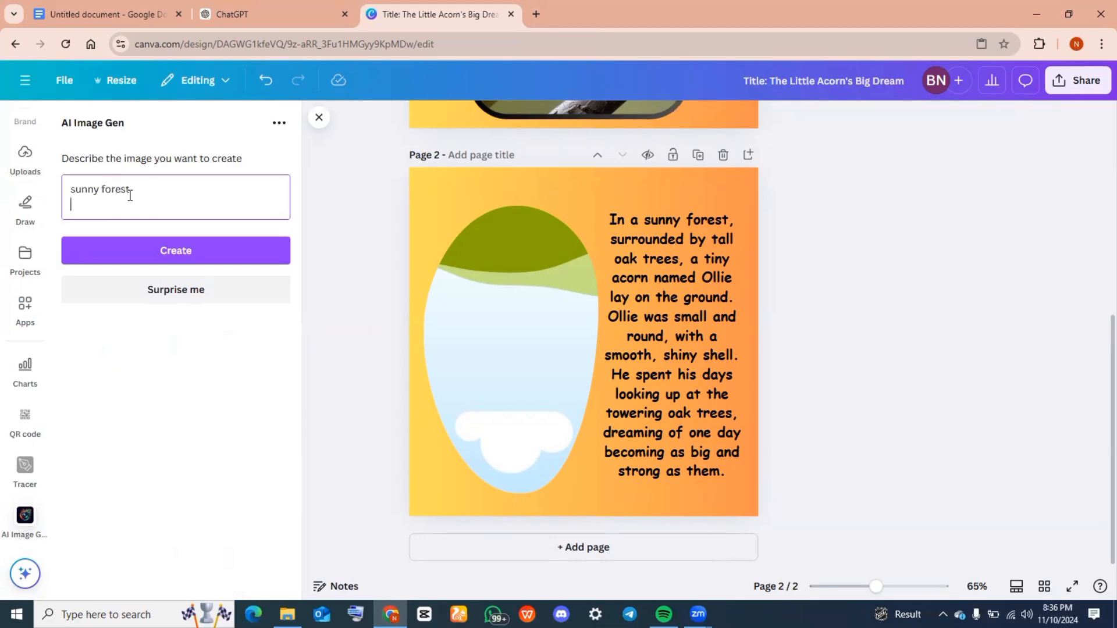
pyautogui.click(138, 252)
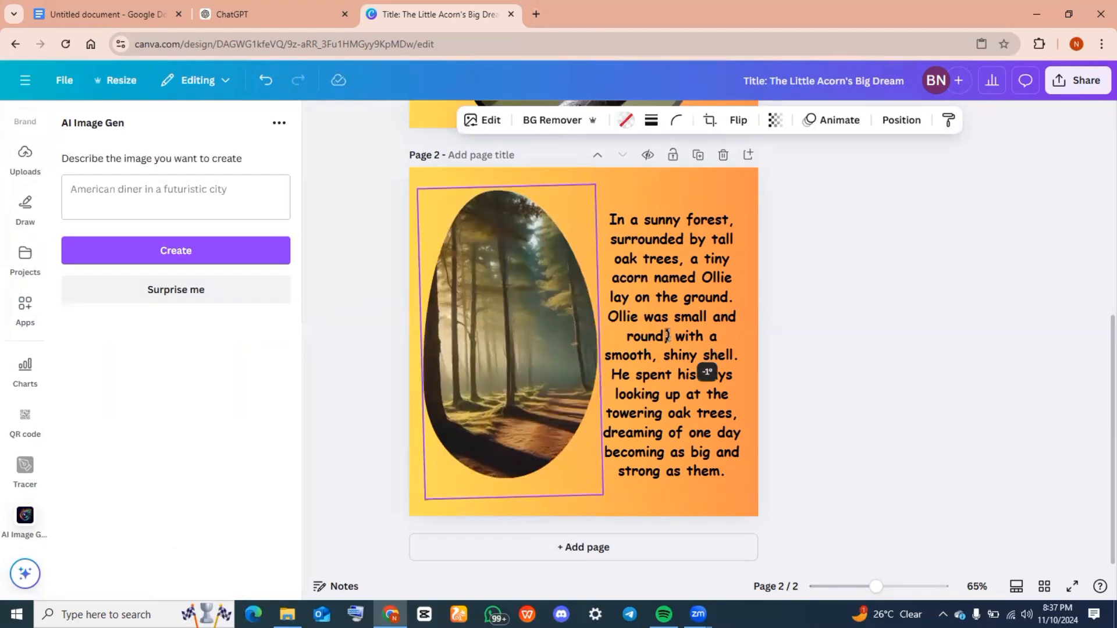
pyautogui.moveTo(667, 335); pyautogui.dragTo(663, 341)
pyautogui.click(935, 241)
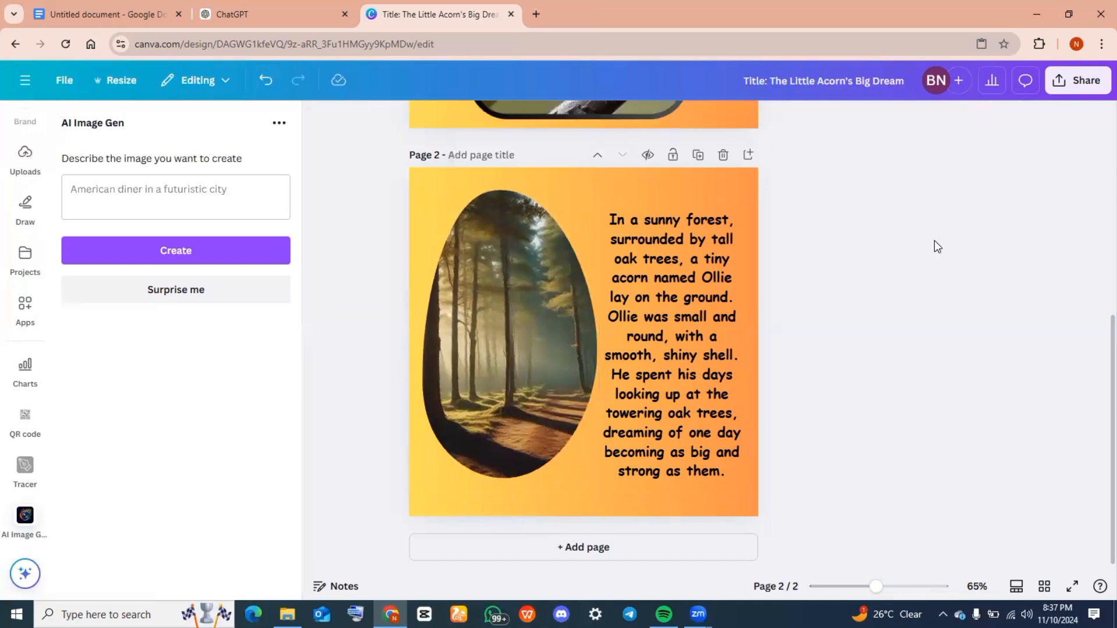
# Step: Search the elements for "butterflies" and place the orange and black butterfly graphic over the page 2 paragraph
pyautogui.scroll(3, 9, 177)
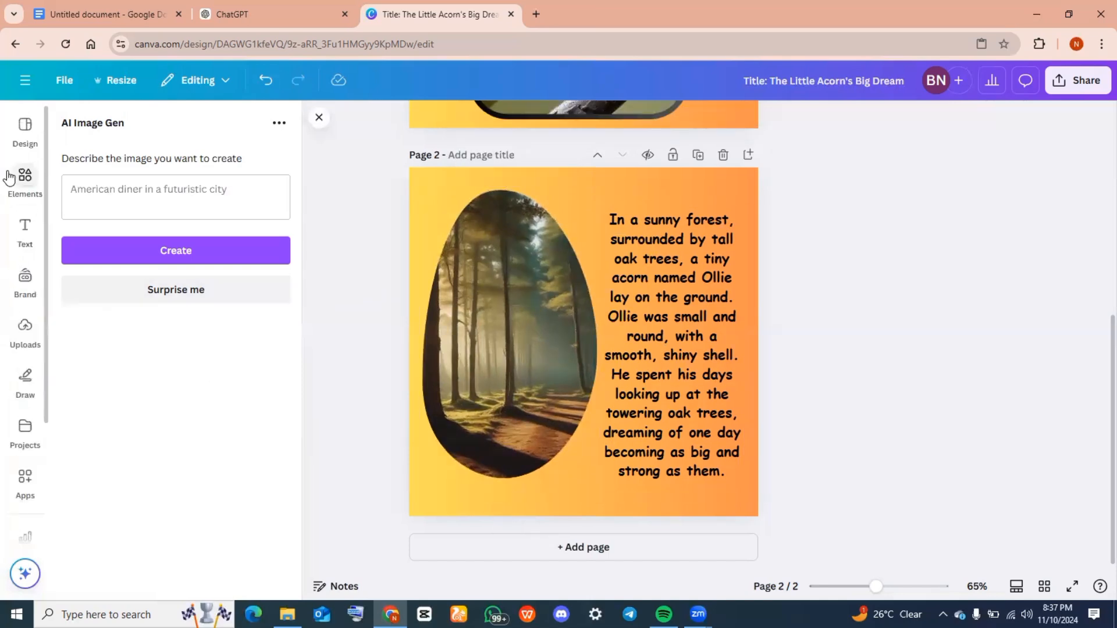
pyautogui.click(30, 200)
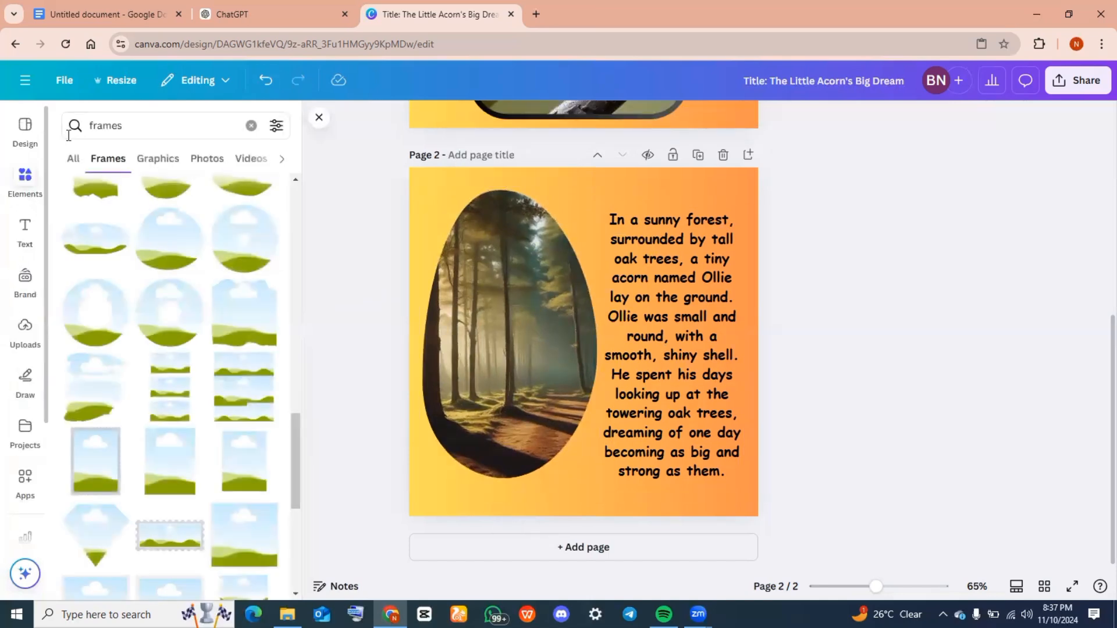
pyautogui.click(162, 129)
pyautogui.press('BackSpace')
pyautogui.press('BackSpace')
pyautogui.press('BackSpace')
pyautogui.press('BackSpace')
pyautogui.press('BackSpace')
pyautogui.press('BackSpace')
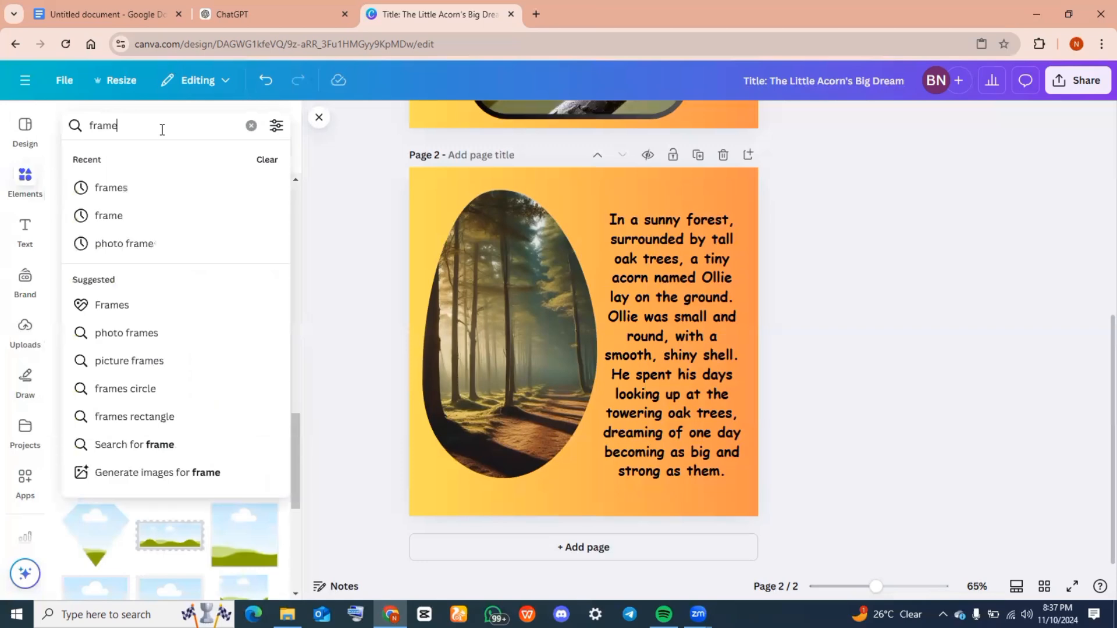
pyautogui.write('b')
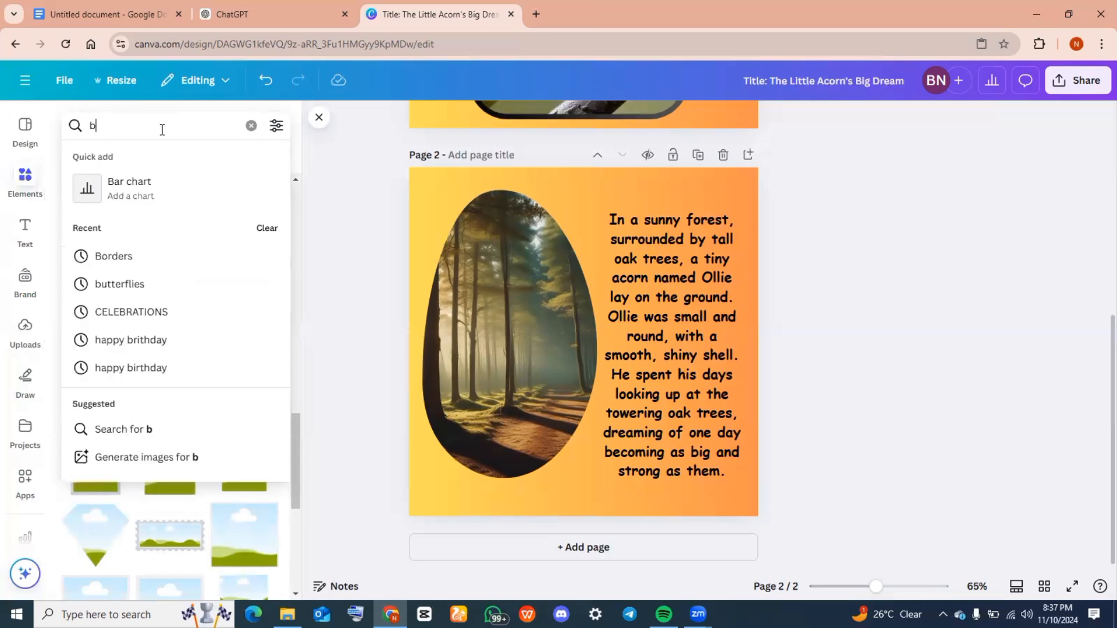
pyautogui.write('utter')
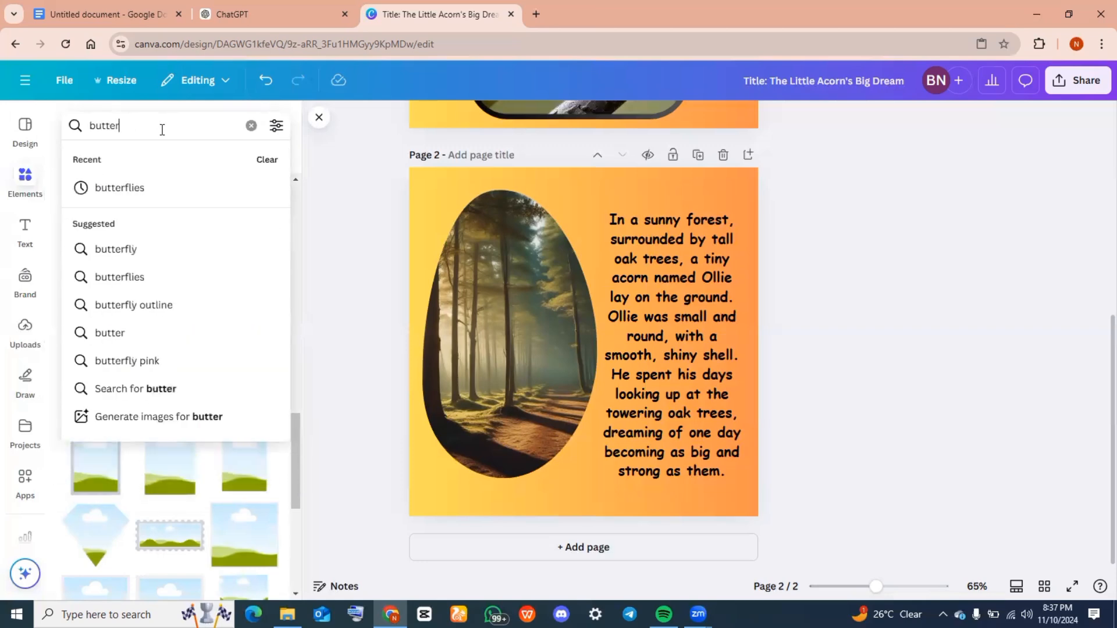
pyautogui.click(145, 197)
pyautogui.moveTo(170, 406); pyautogui.dragTo(619, 316)
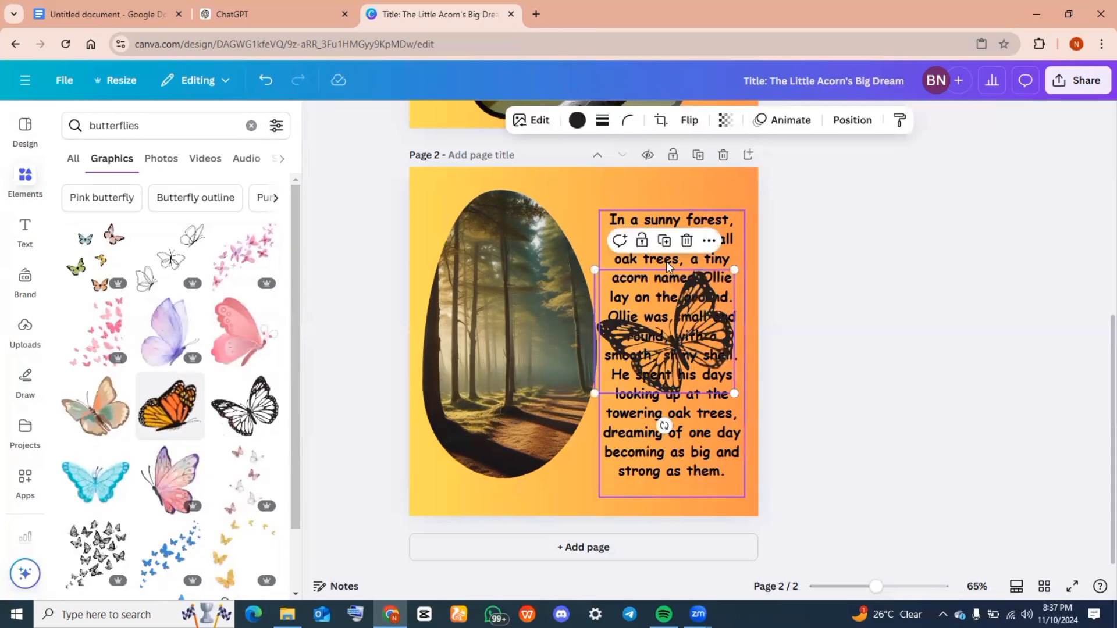
# Step: Enlarge the butterfly to span the page 2 paragraph and lower its transparency value to 16
pyautogui.moveTo(734, 269); pyautogui.dragTo(764, 244)
pyautogui.click(725, 120)
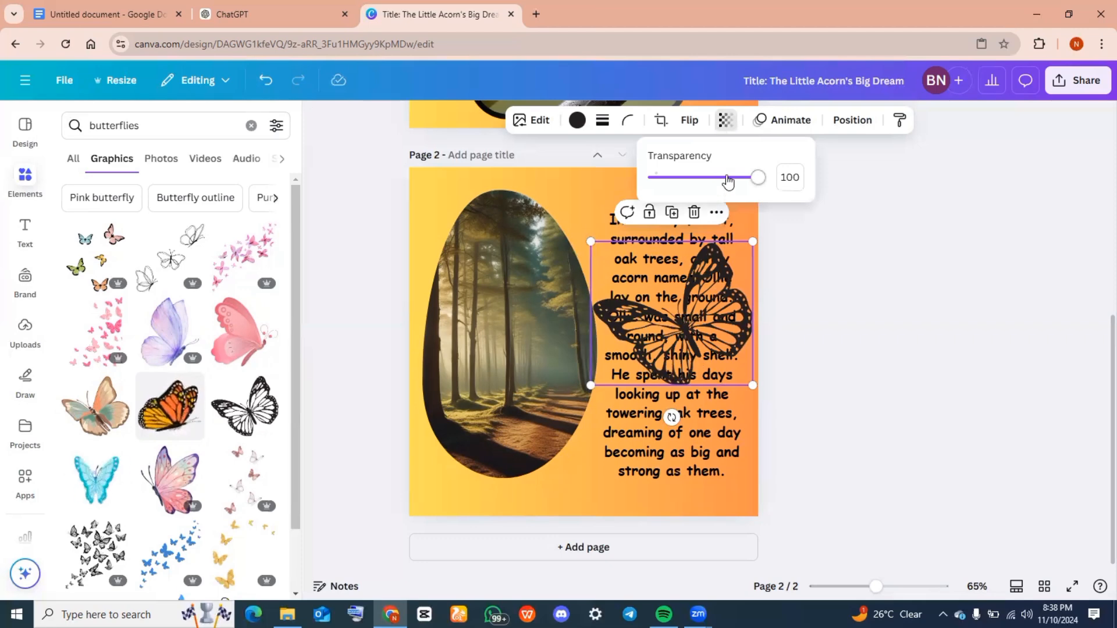
pyautogui.click(722, 178)
pyautogui.moveTo(693, 195); pyautogui.dragTo(672, 181)
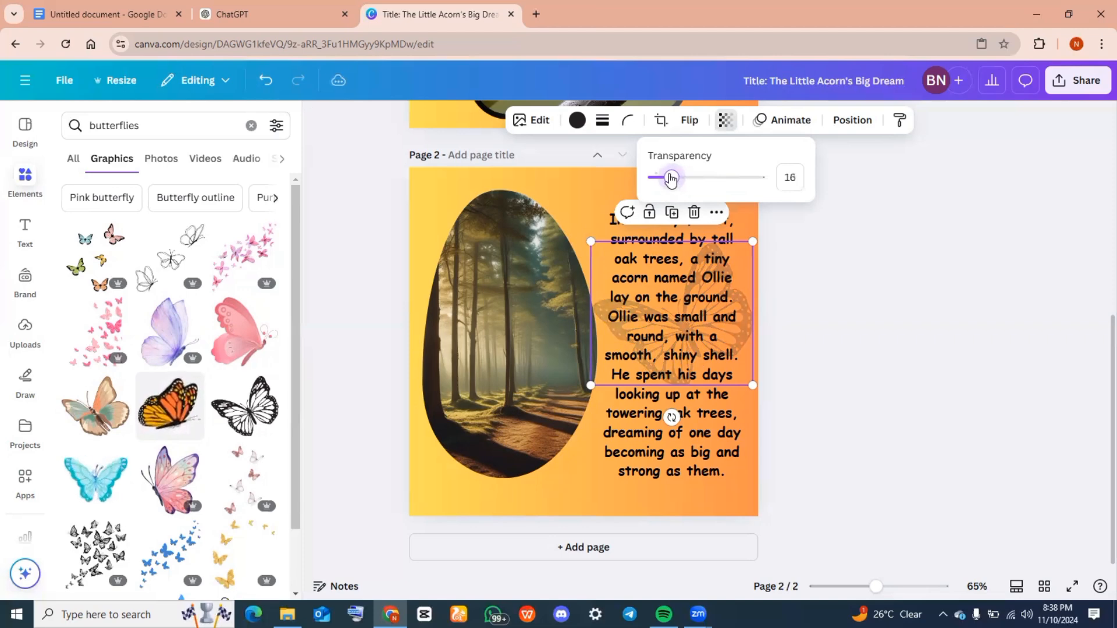
pyautogui.click(816, 267)
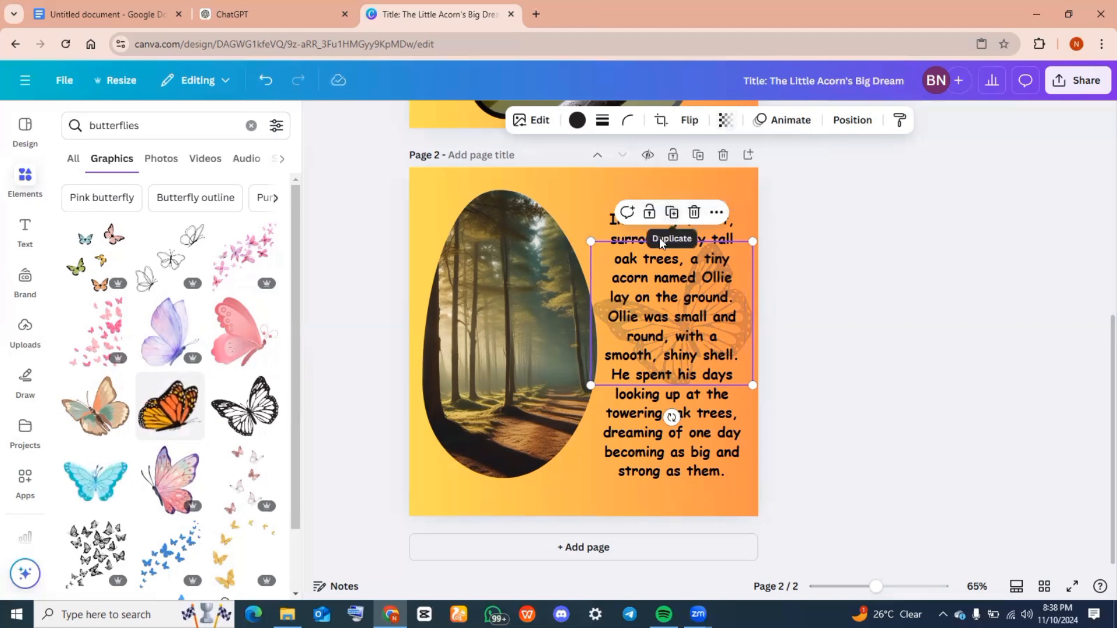
# Step: Search the graphics for "penguin" and place a small waving black penguin in the top-right corner of page 2
pyautogui.click(251, 126)
pyautogui.write('peng')
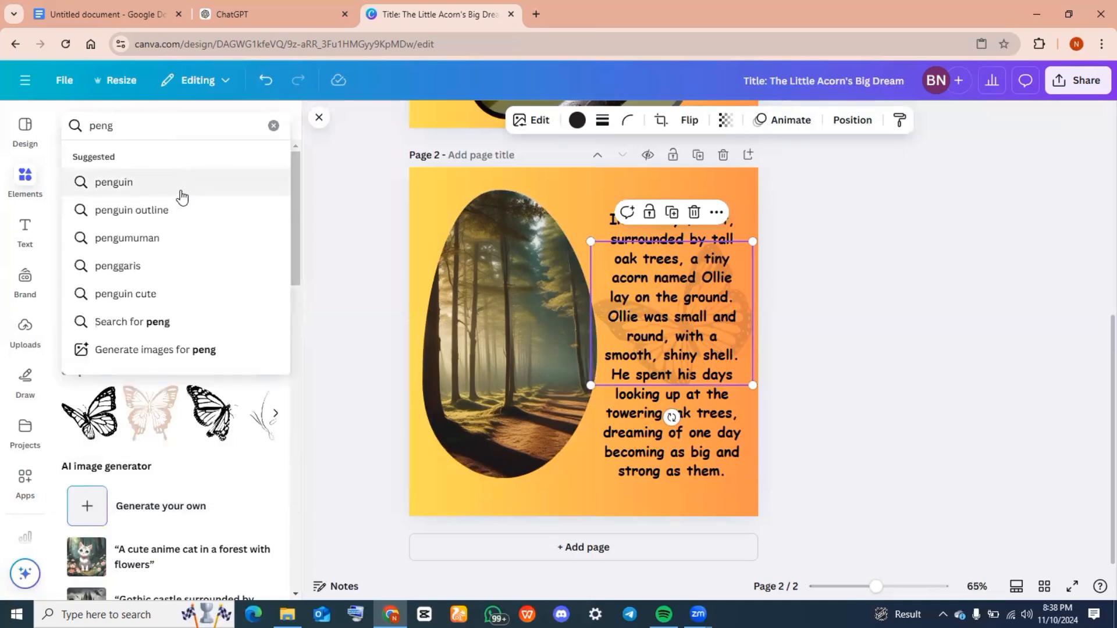
pyautogui.click(182, 198)
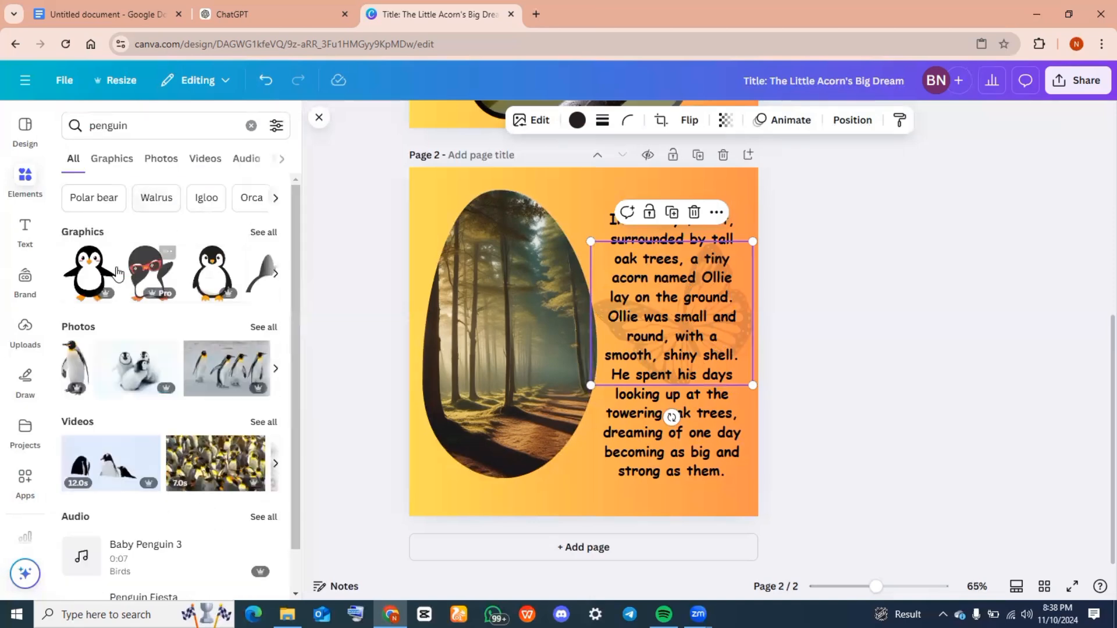
pyautogui.click(265, 232)
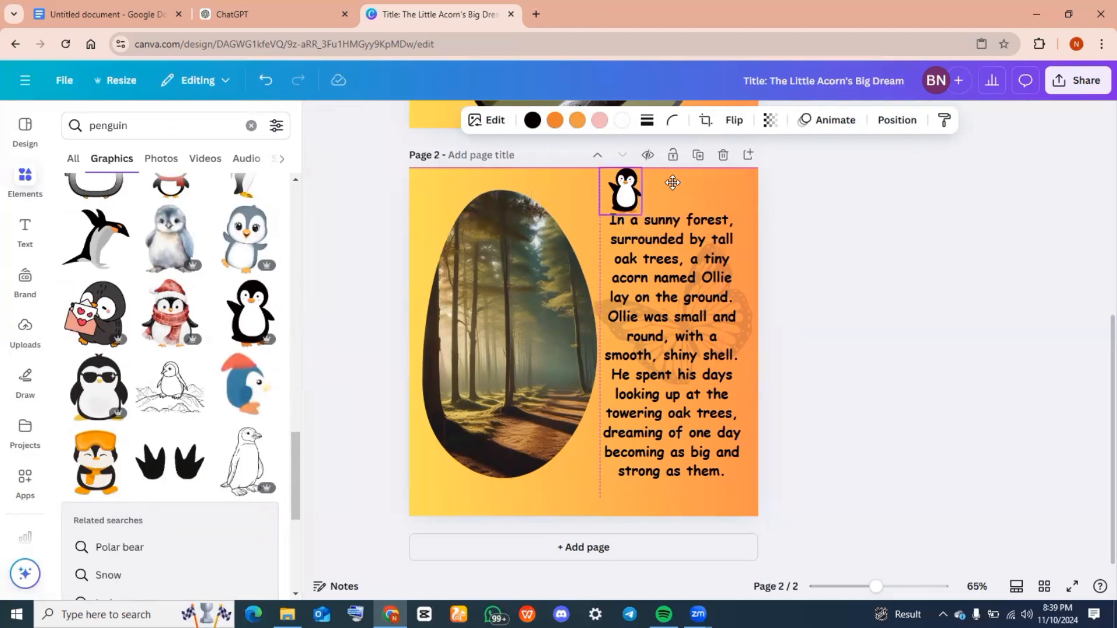
pyautogui.moveTo(620, 185); pyautogui.dragTo(731, 185)
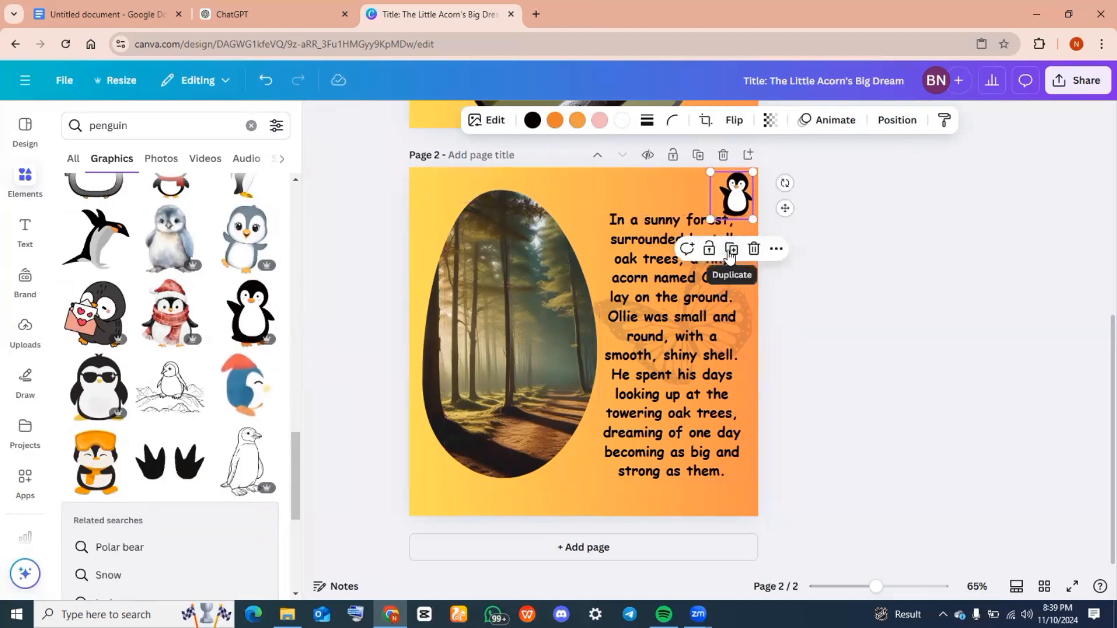
# Step: Duplicate the penguin and move the copy to the bottom-left corner of page 2
pyautogui.click(732, 250)
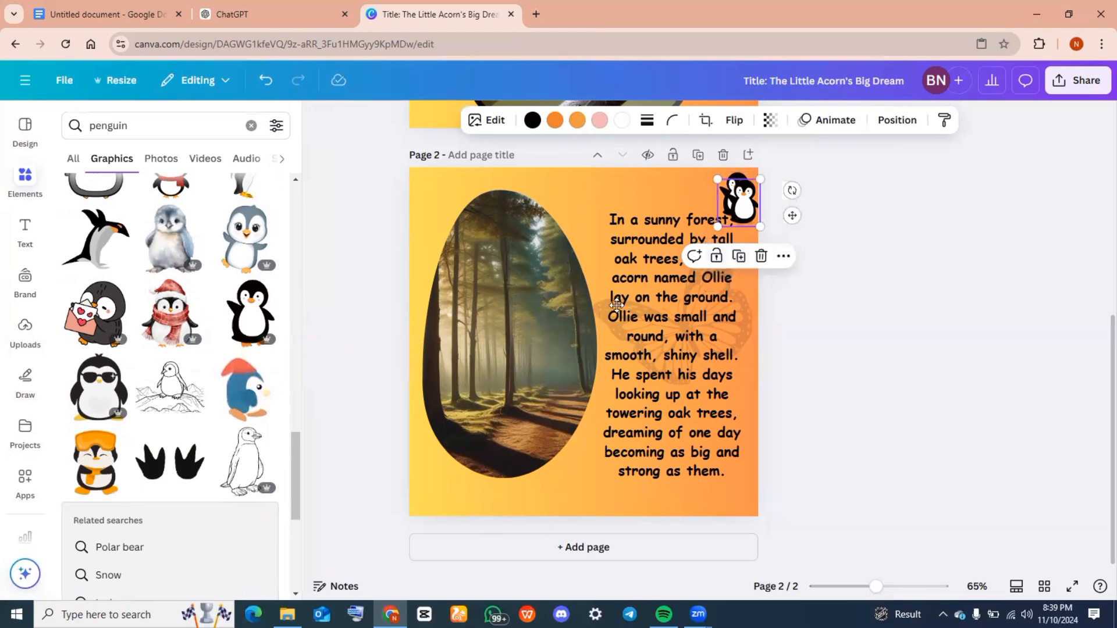
pyautogui.moveTo(616, 304); pyautogui.dragTo(431, 490)
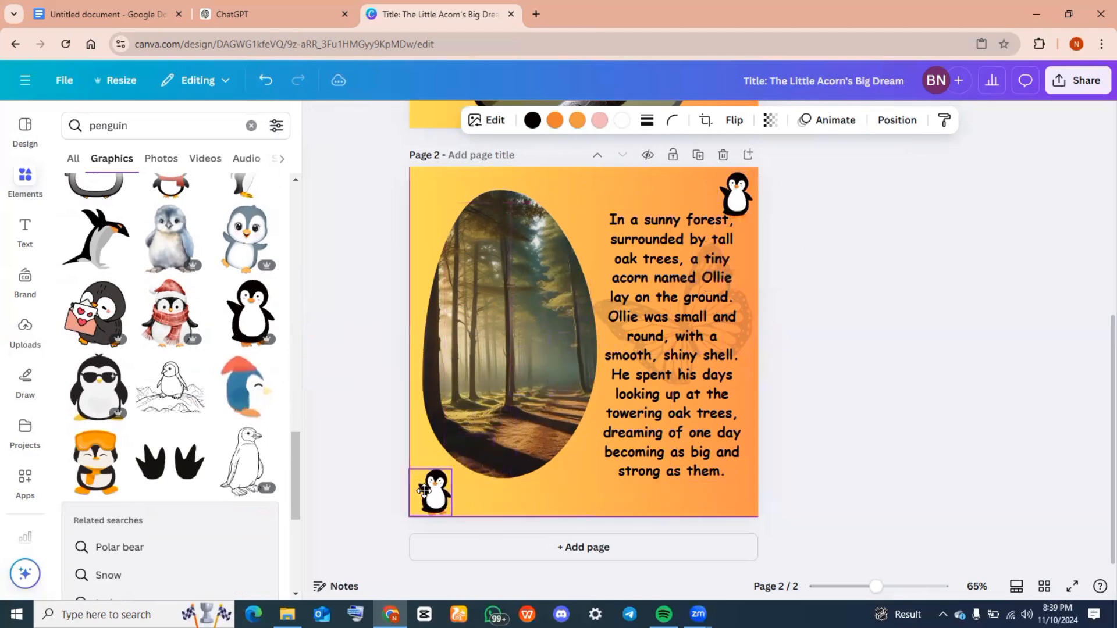
pyautogui.click(917, 345)
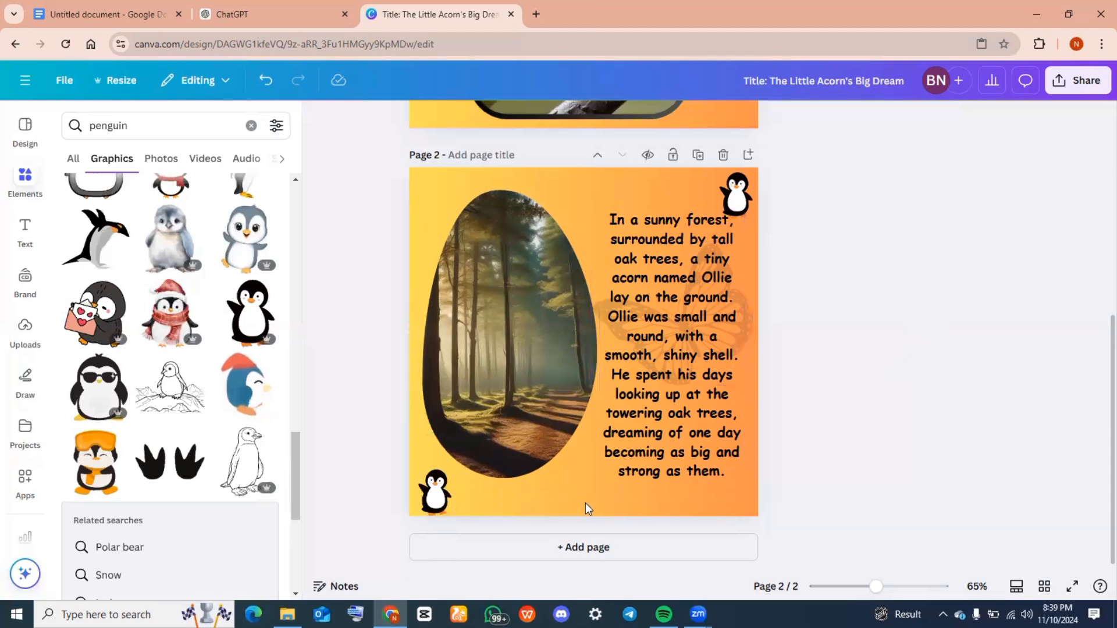
# Step: Add a blank page 3 after page 2 and replace the element search term "penguin" with "f"
pyautogui.click(582, 547)
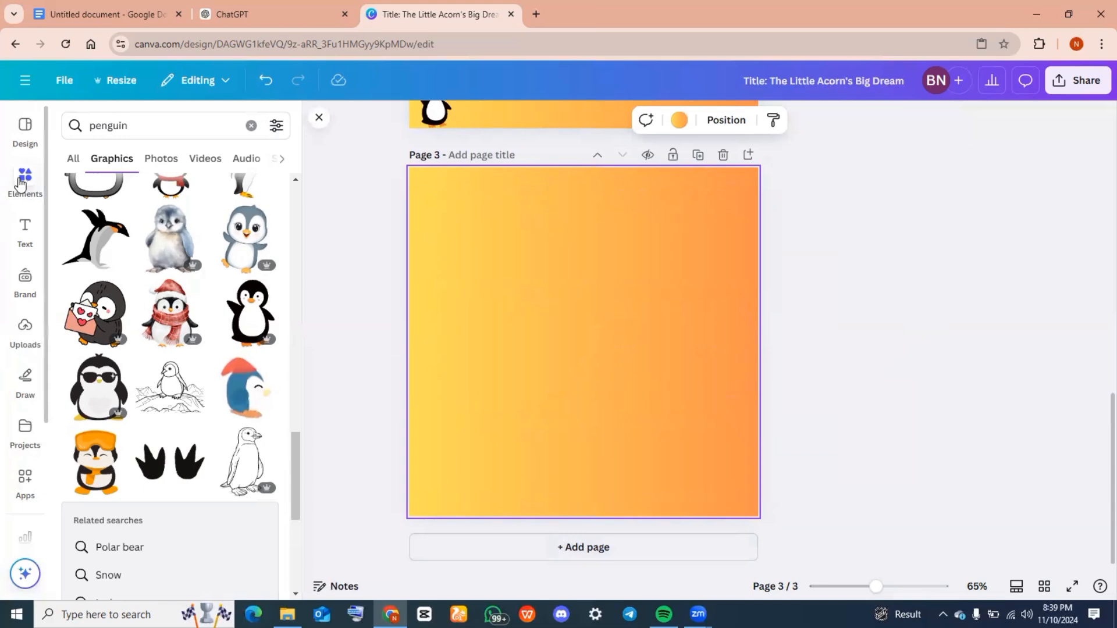
pyautogui.click(133, 132)
pyautogui.press('BackSpace')
pyautogui.press('BackSpace')
pyautogui.press('BackSpace')
pyautogui.press('BackSpace')
pyautogui.press('BackSpace')
pyautogui.press('BackSpace')
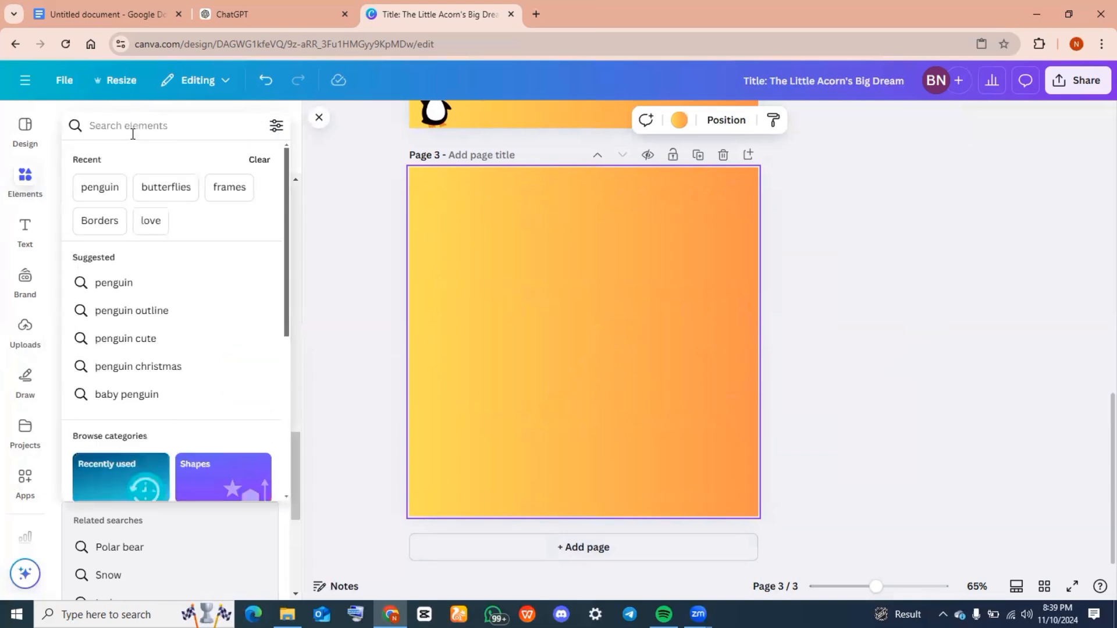
pyautogui.write('f')
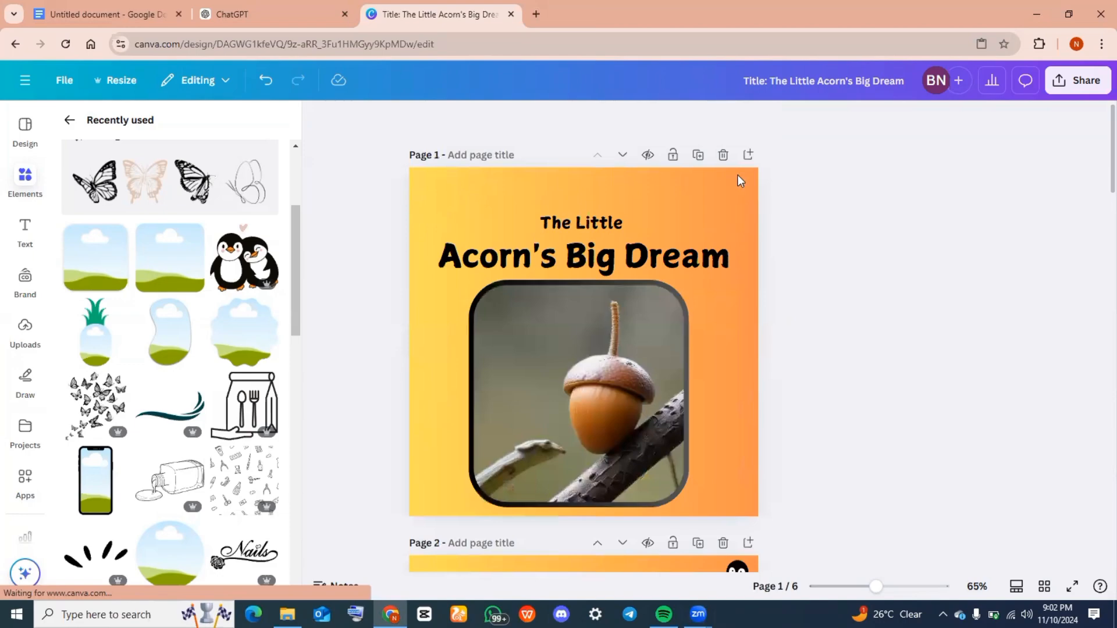
# Step: Add a blank page 7 after the last story page and insert a heading reading "About the Author"
pyautogui.scroll(-5, 738, 178)
pyautogui.scroll(-15, 737, 180)
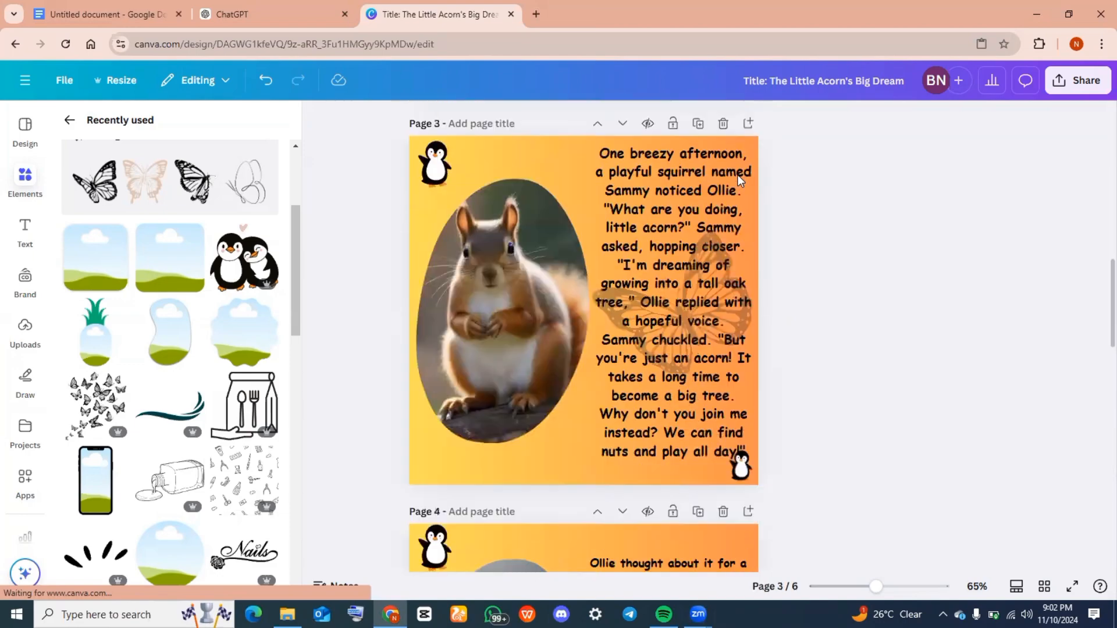
pyautogui.scroll(-5, 738, 181)
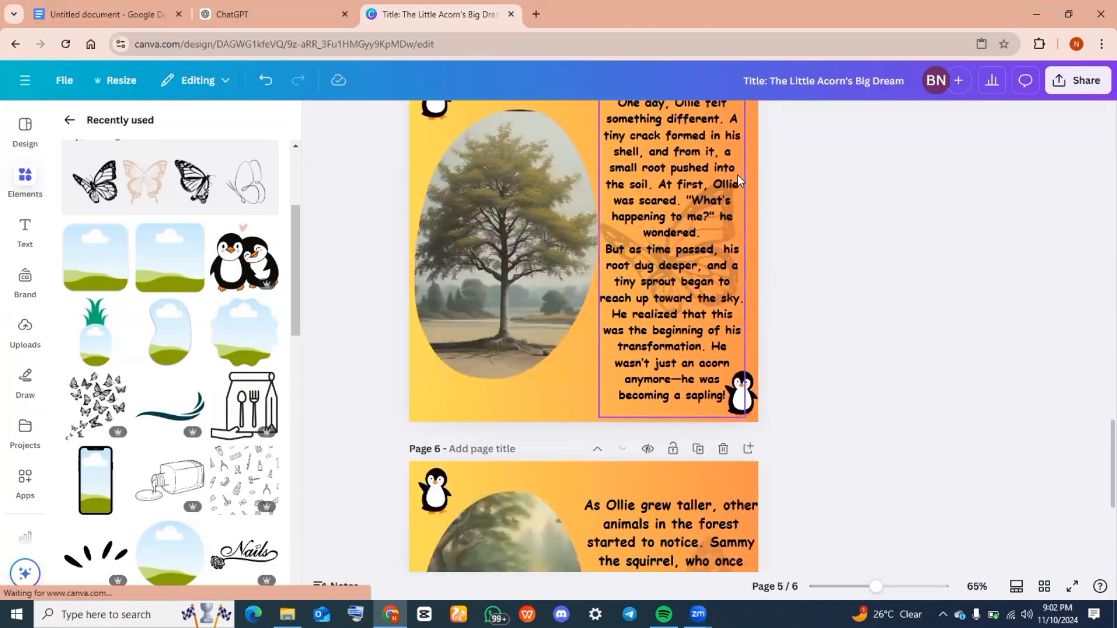
pyautogui.scroll(20, 738, 174)
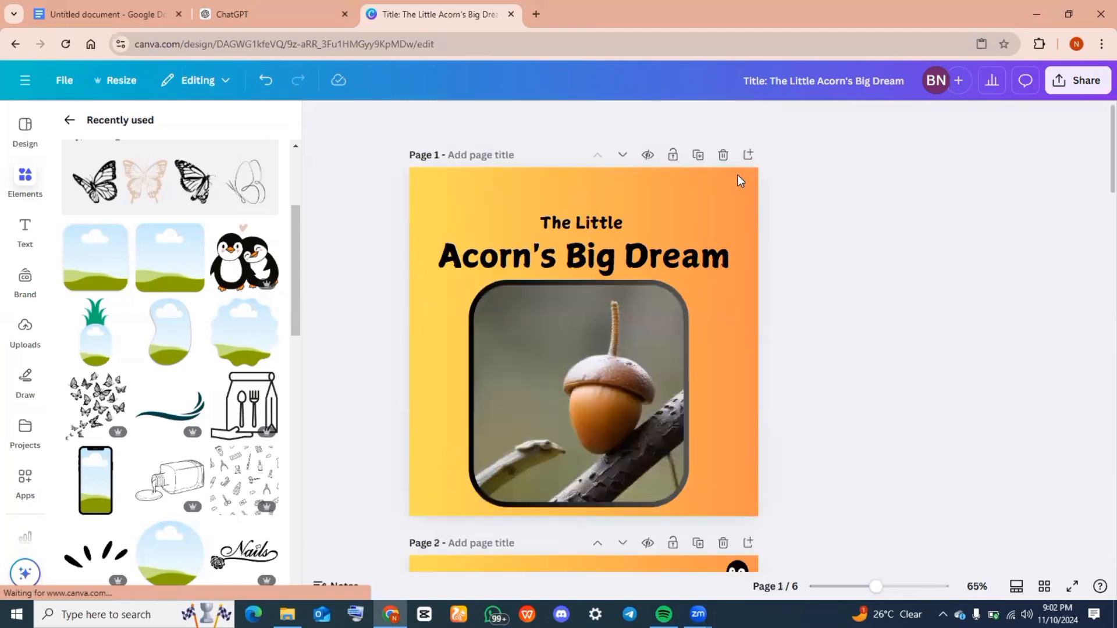
pyautogui.scroll(-20, 738, 174)
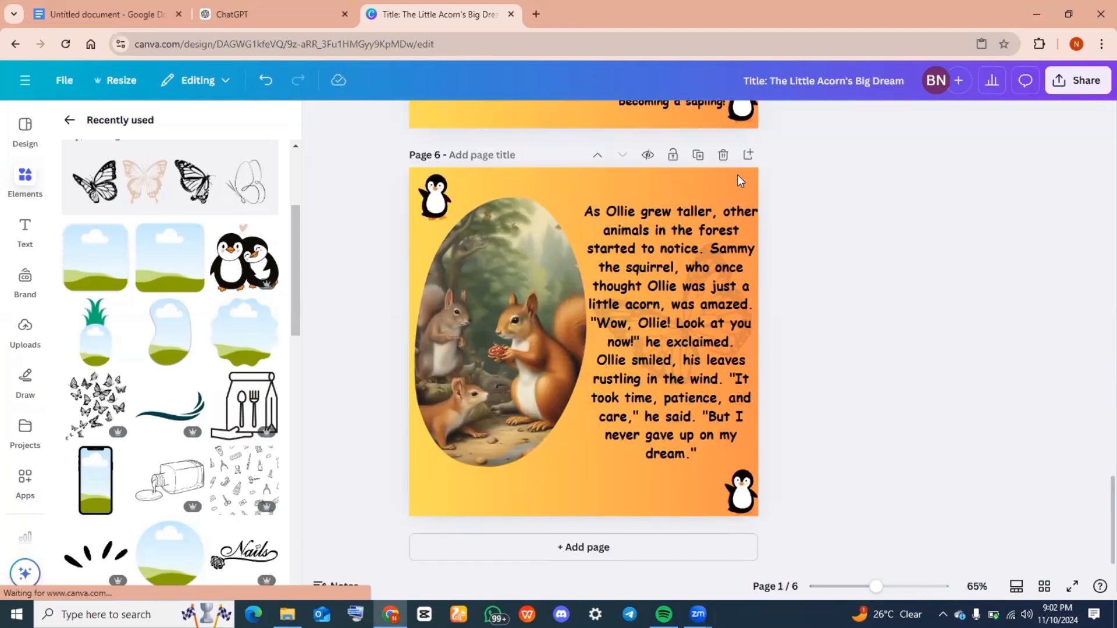
pyautogui.click(582, 552)
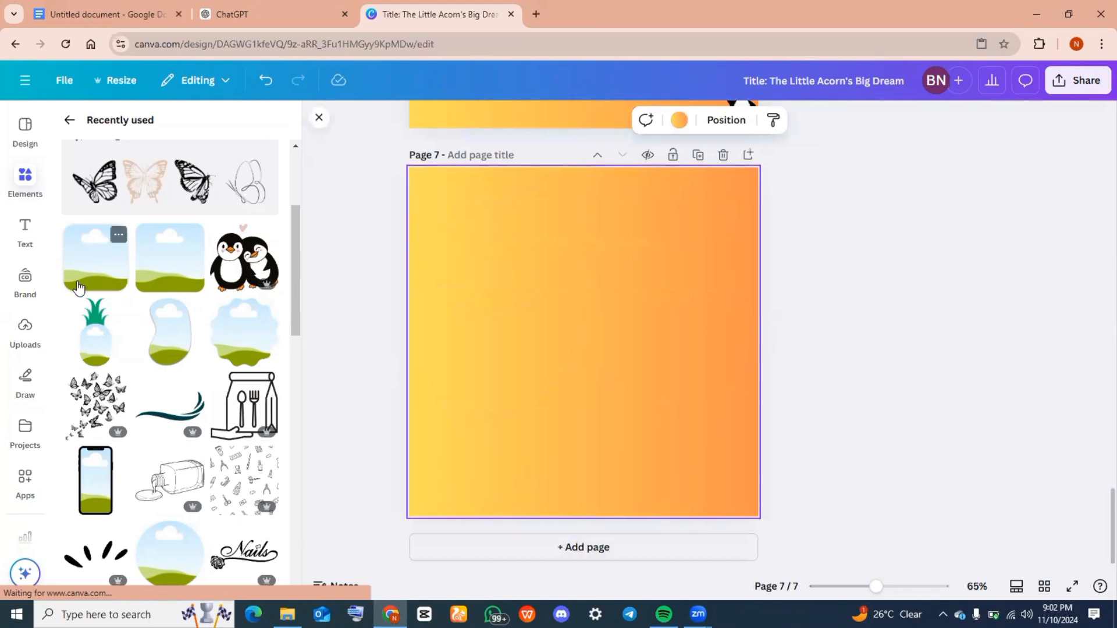
pyautogui.click(16, 231)
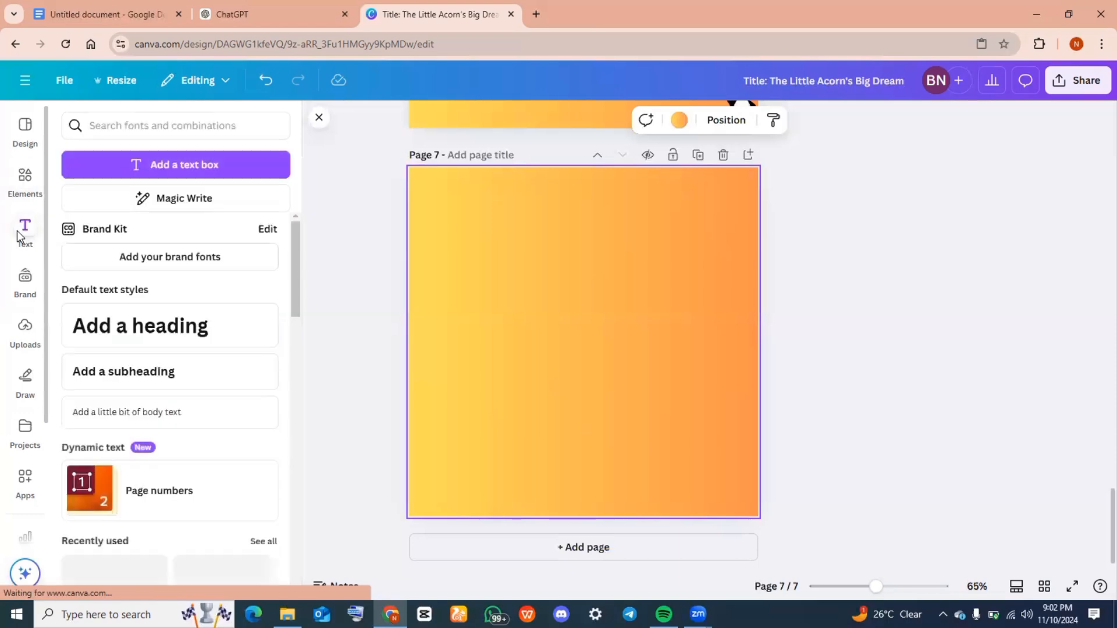
pyautogui.click(138, 328)
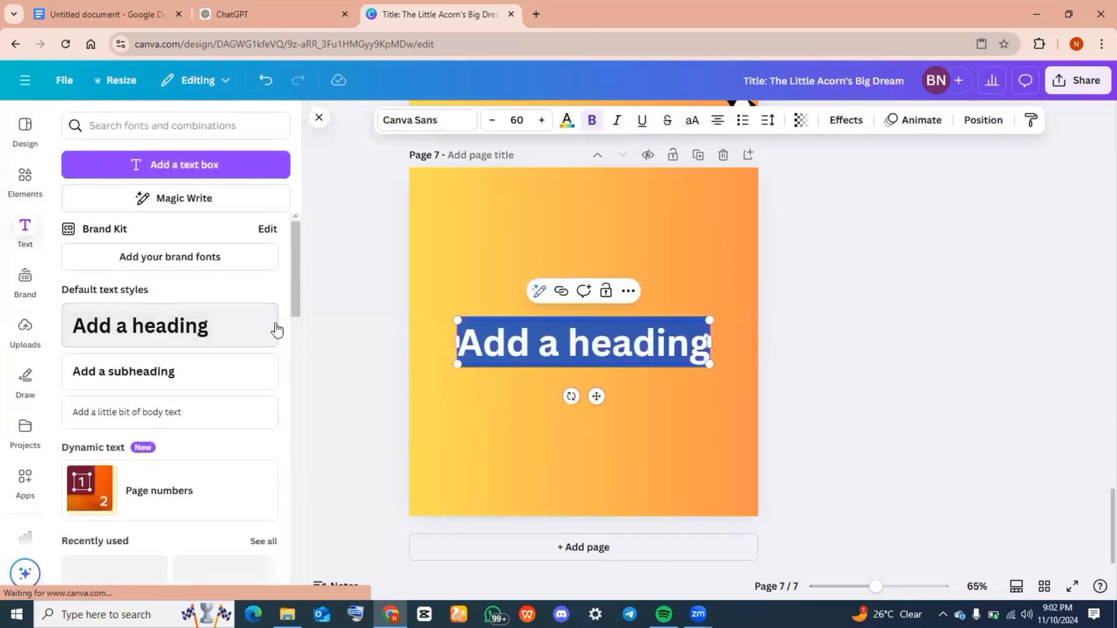
pyautogui.write('About the Author')
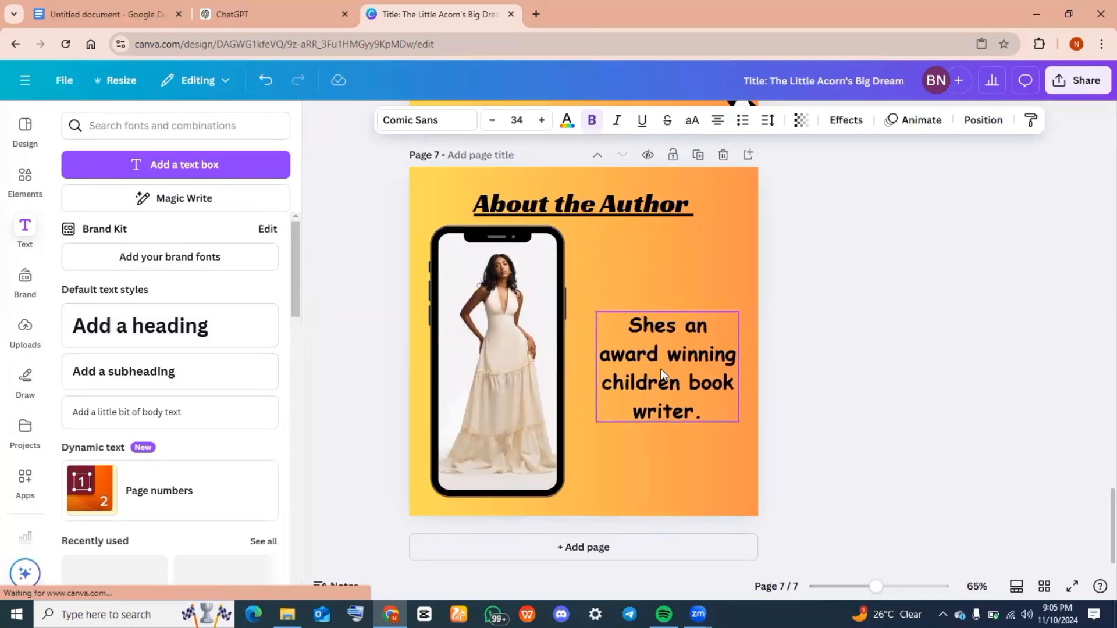
# Step: Move the author description on page 7 up and slightly closer to the phone frame
pyautogui.moveTo(661, 368); pyautogui.dragTo(644, 334)
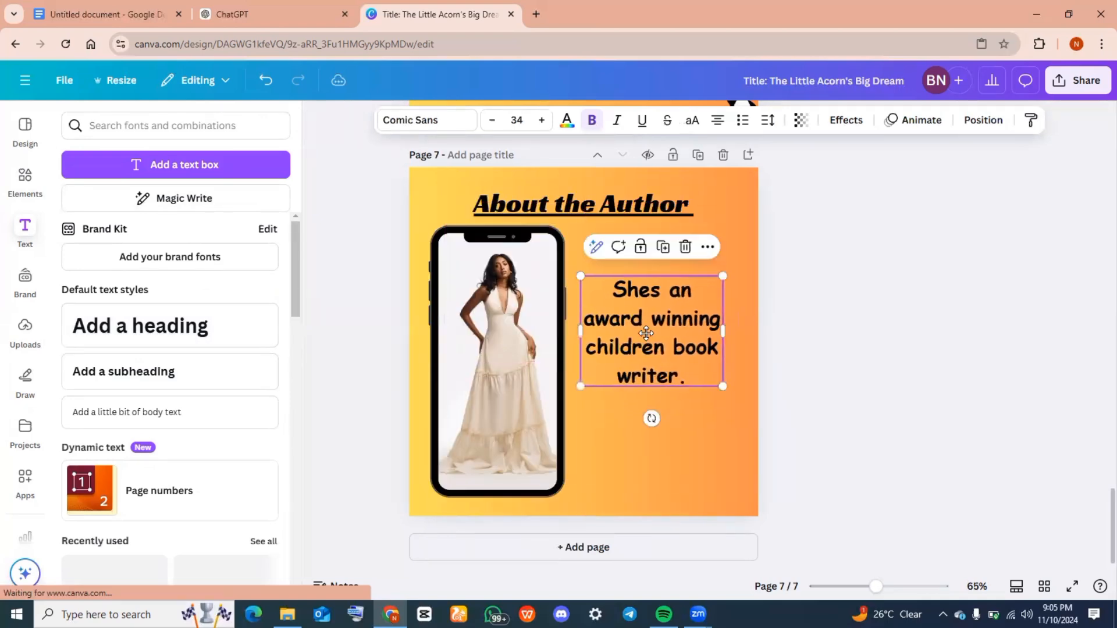
pyautogui.click(962, 212)
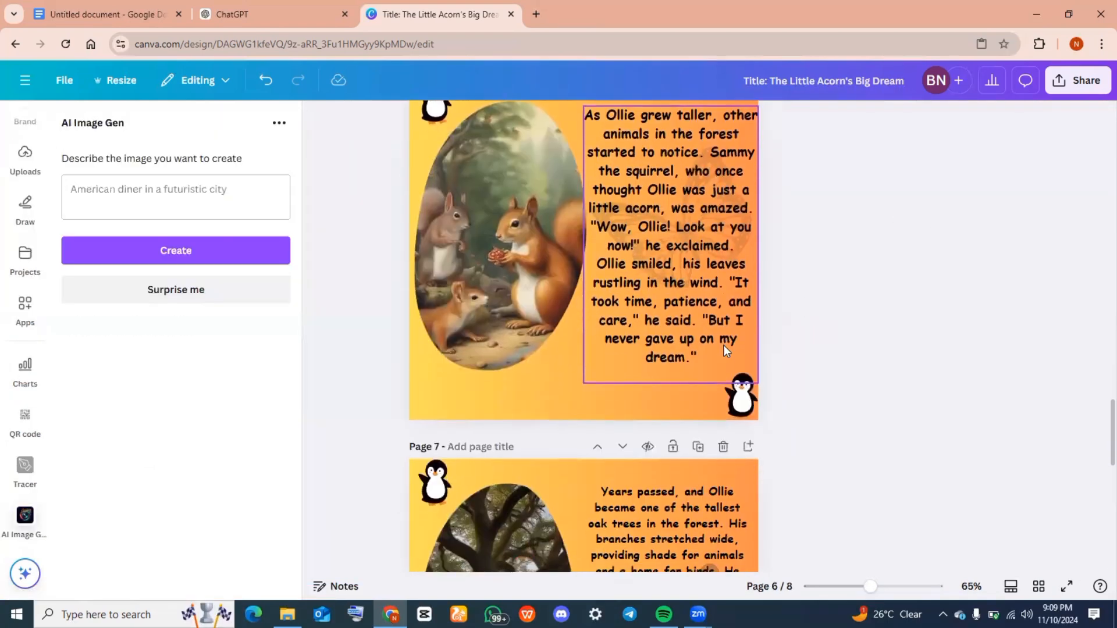
# Step: Publish all pages of the story book design to Simplebooklet Flip, closing the leftover Simplebooklet dashboard
pyautogui.scroll(-1, 724, 350)
pyautogui.scroll(-10, 724, 347)
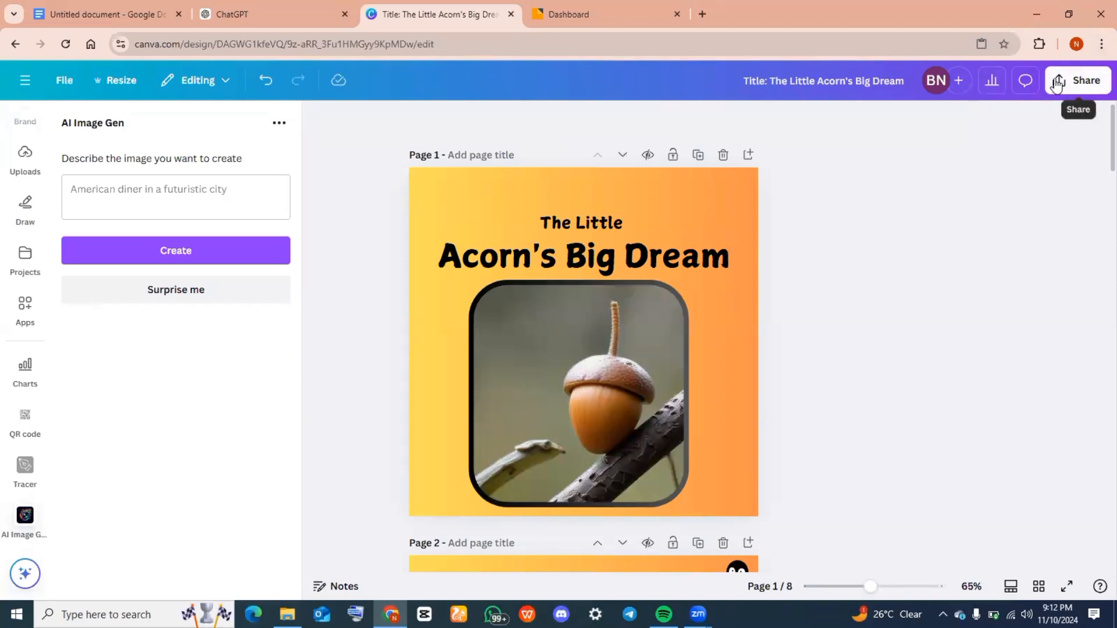
pyautogui.click(677, 14)
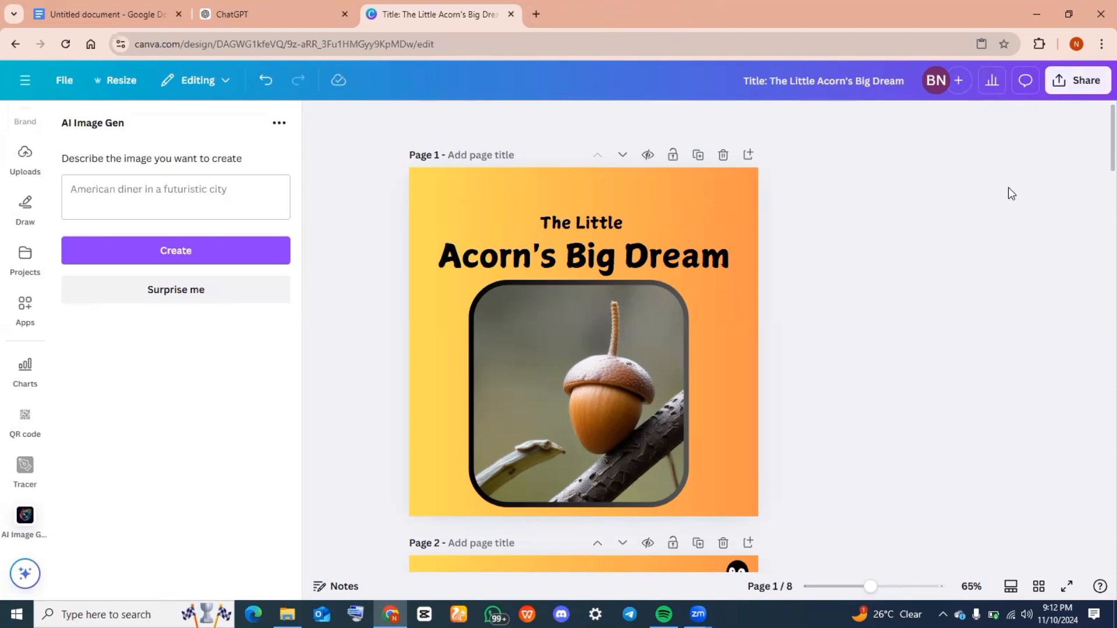
pyautogui.click(1073, 85)
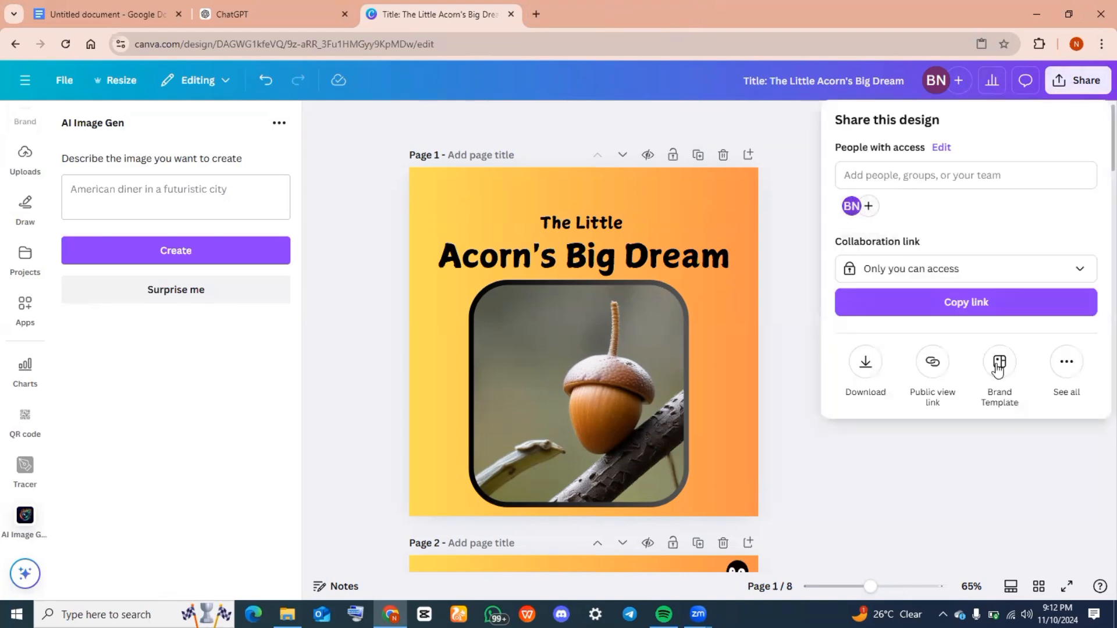
pyautogui.click(1065, 364)
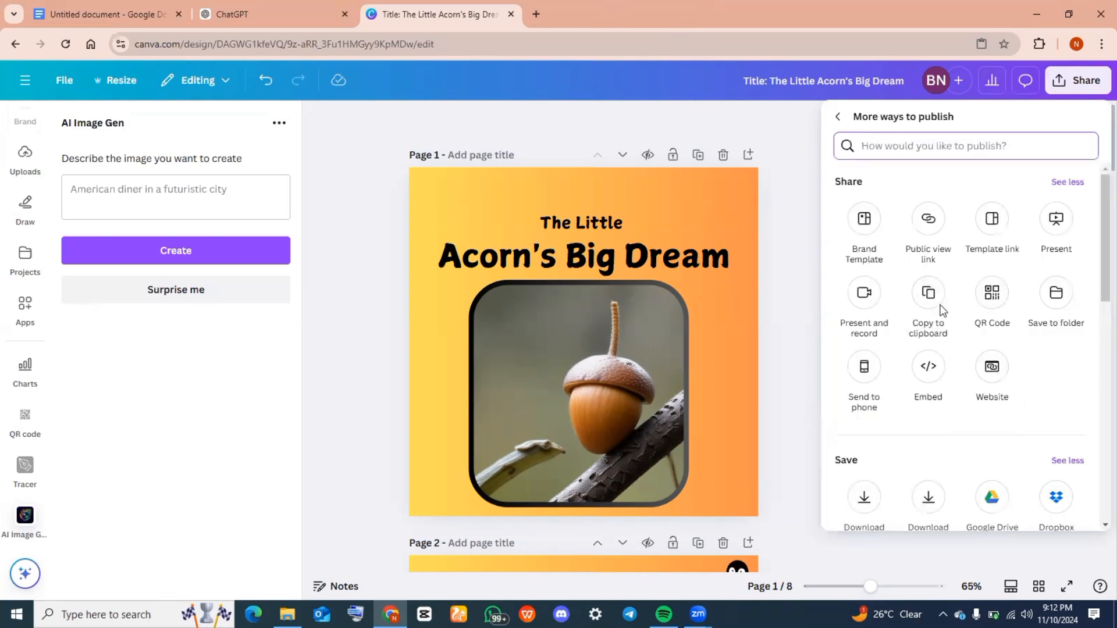
pyautogui.scroll(-10, 966, 403)
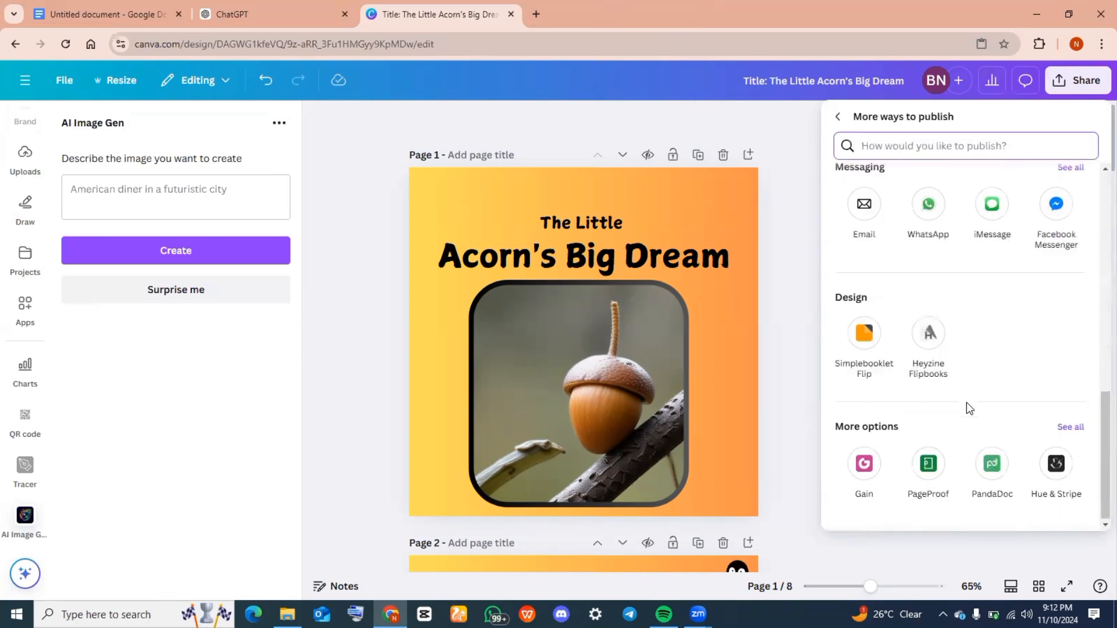
pyautogui.click(864, 337)
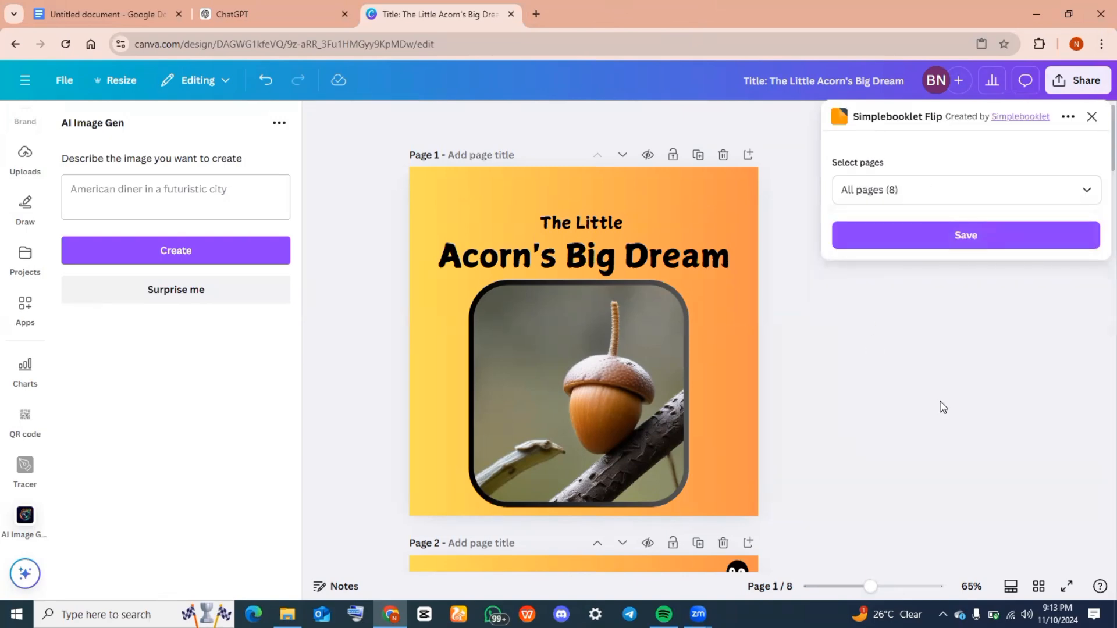
pyautogui.click(917, 232)
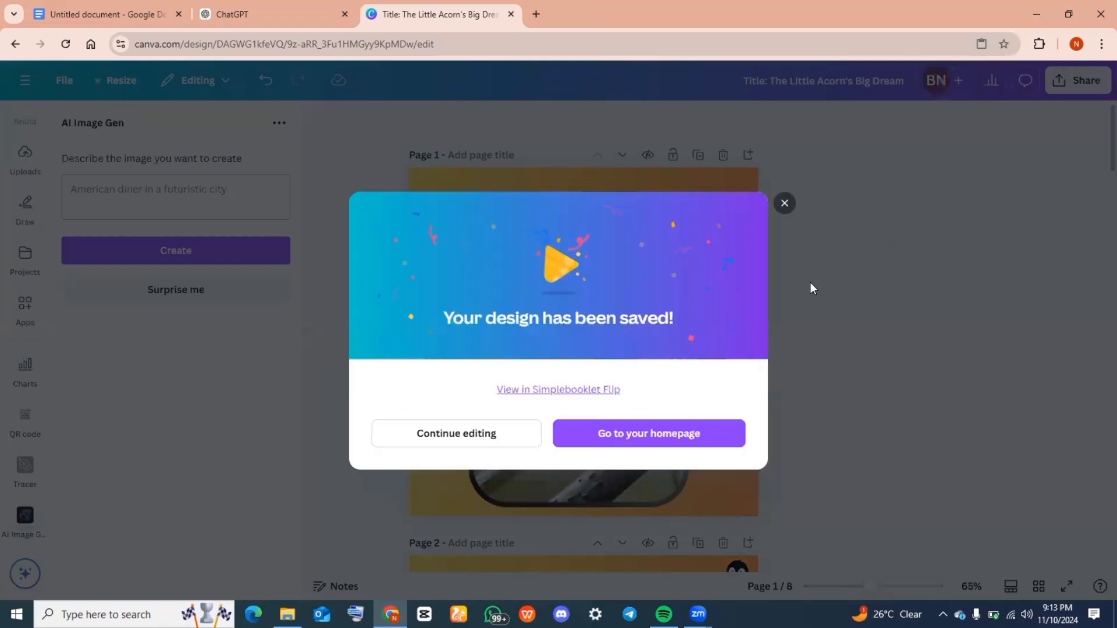
# Step: Switch to Simplebooklet with the saved design and convert it to replace the existing booklet, using the Page Curl page-spread flip
pyautogui.click(607, 394)
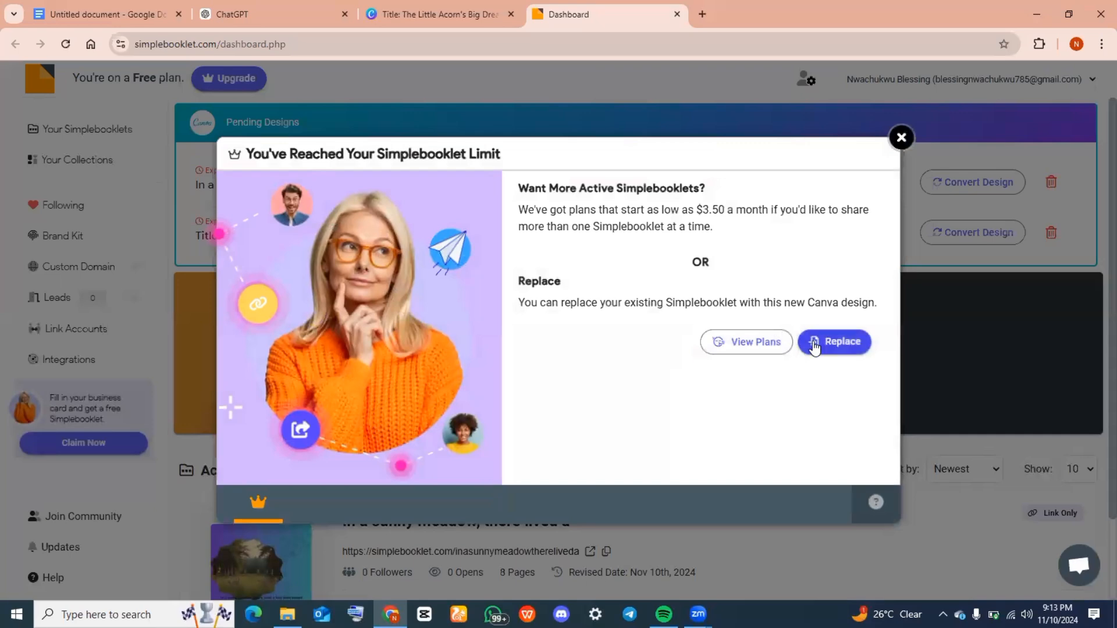
pyautogui.click(816, 344)
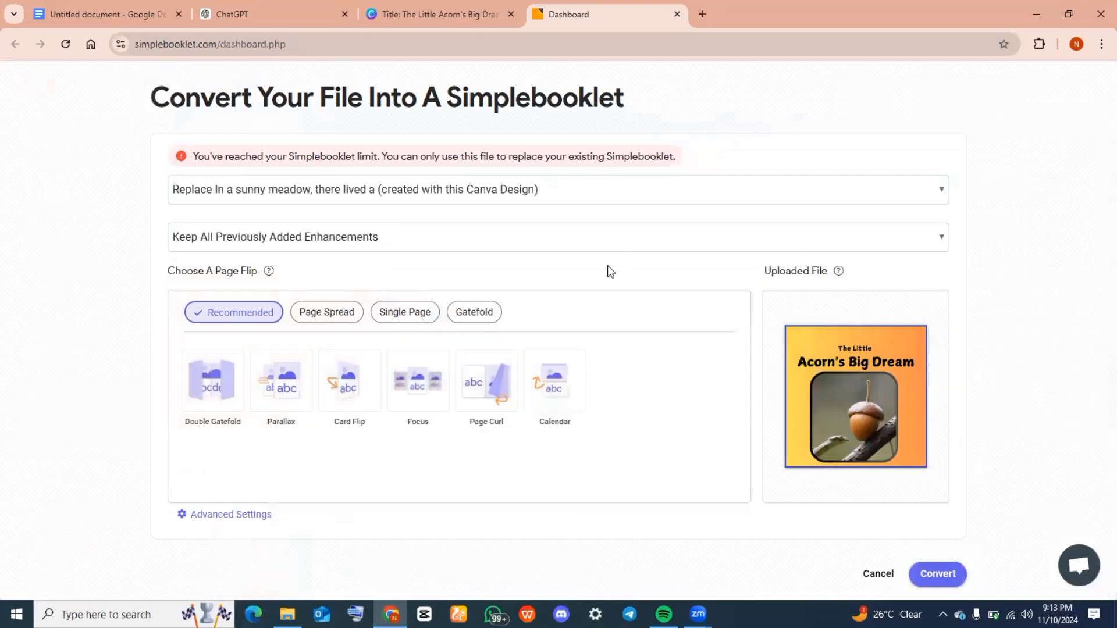
pyautogui.click(317, 315)
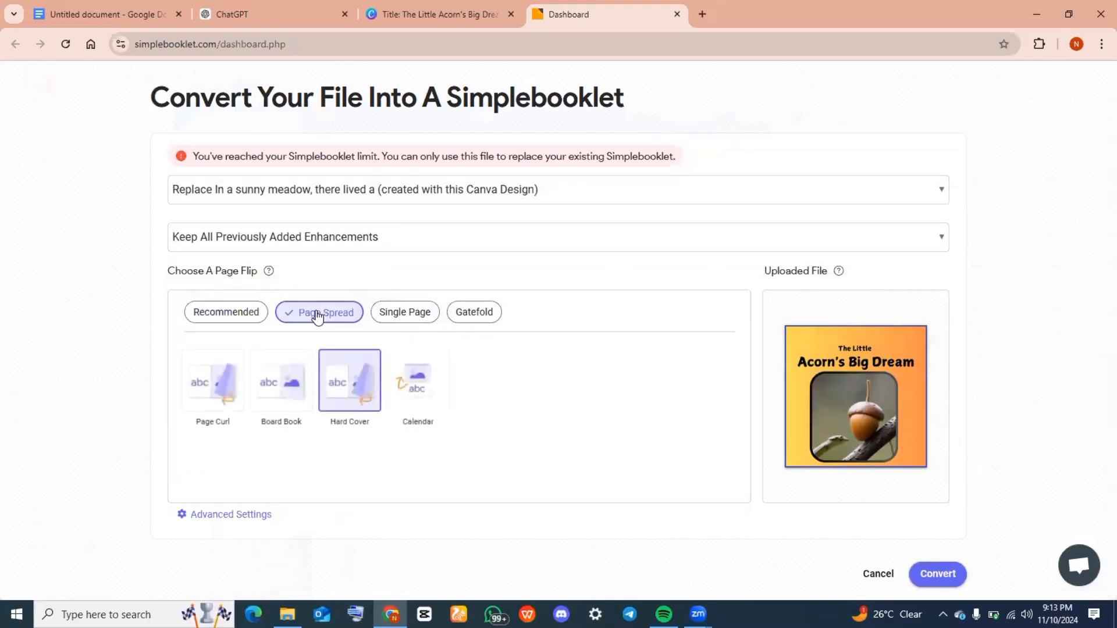
pyautogui.click(213, 399)
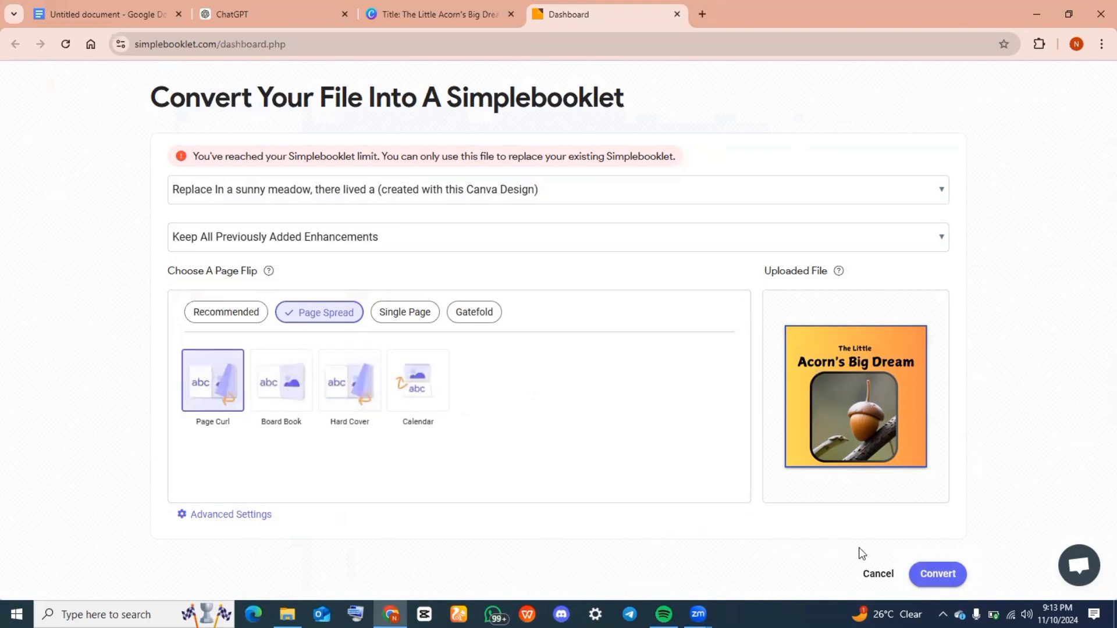
pyautogui.click(929, 574)
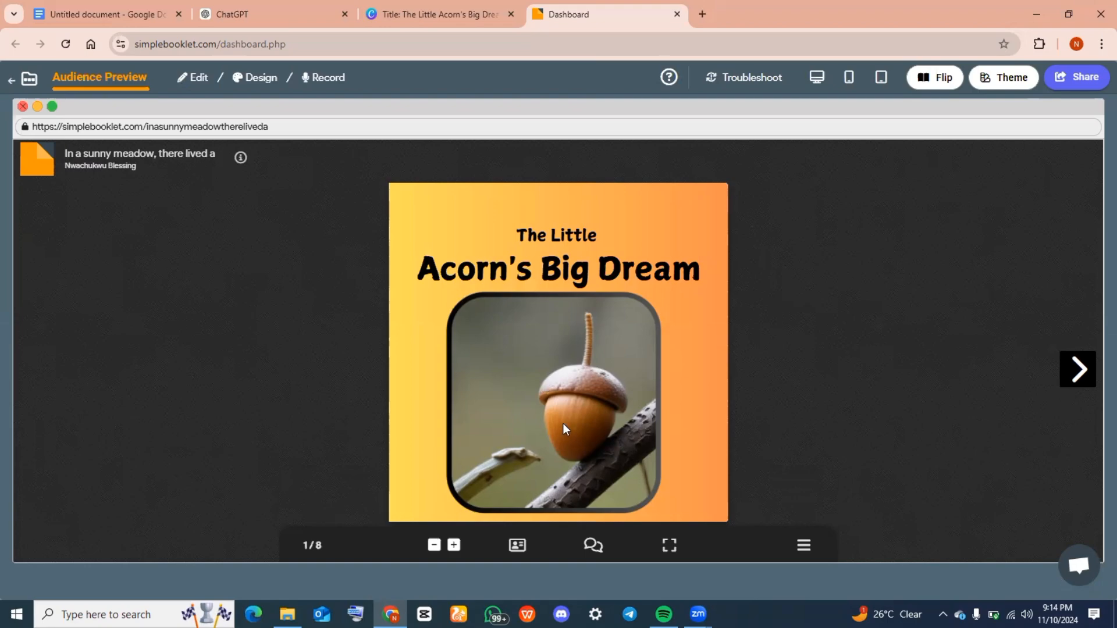
# Step: Page through the converted flipbook from the cover to About the Author, dismiss the Simplebooklet banner, and flip back one spread
pyautogui.click(1080, 376)
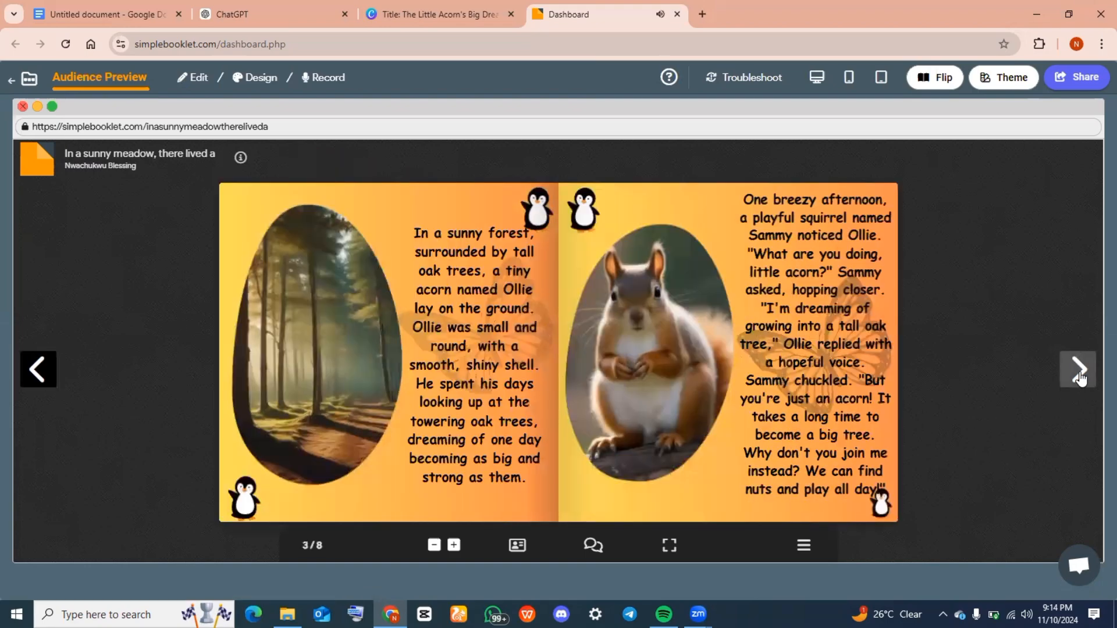
pyautogui.click(1080, 376)
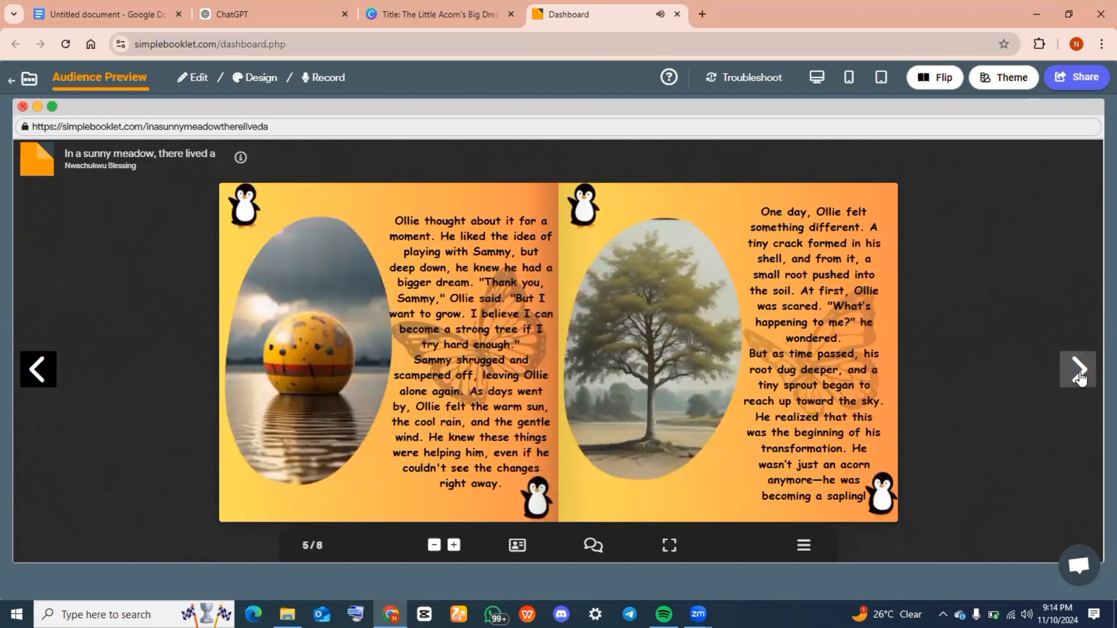
pyautogui.click(1079, 375)
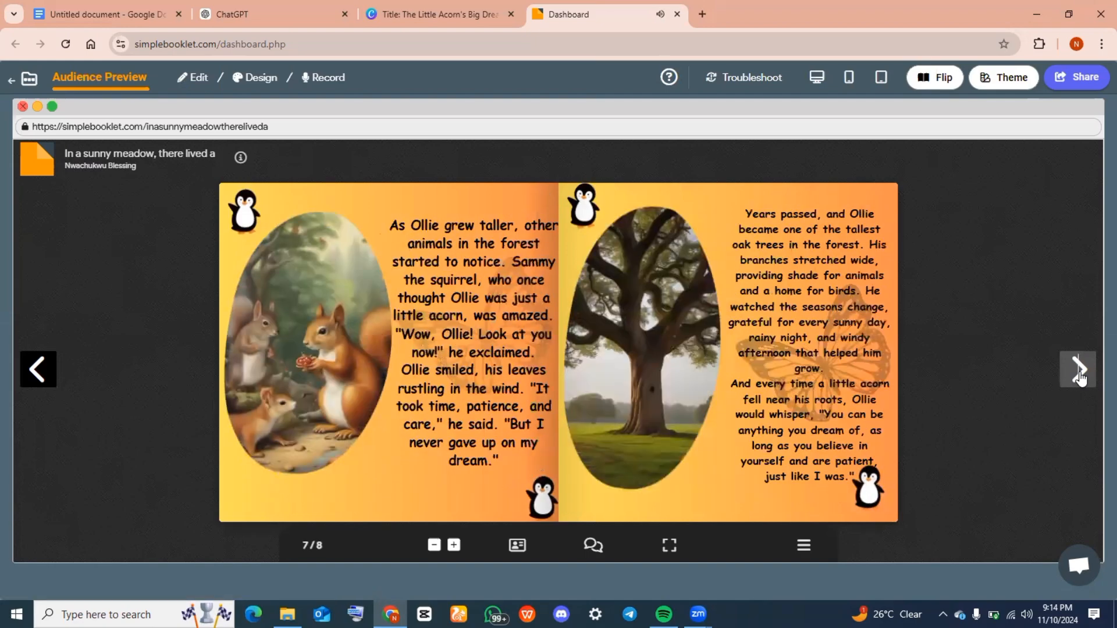
pyautogui.click(1080, 375)
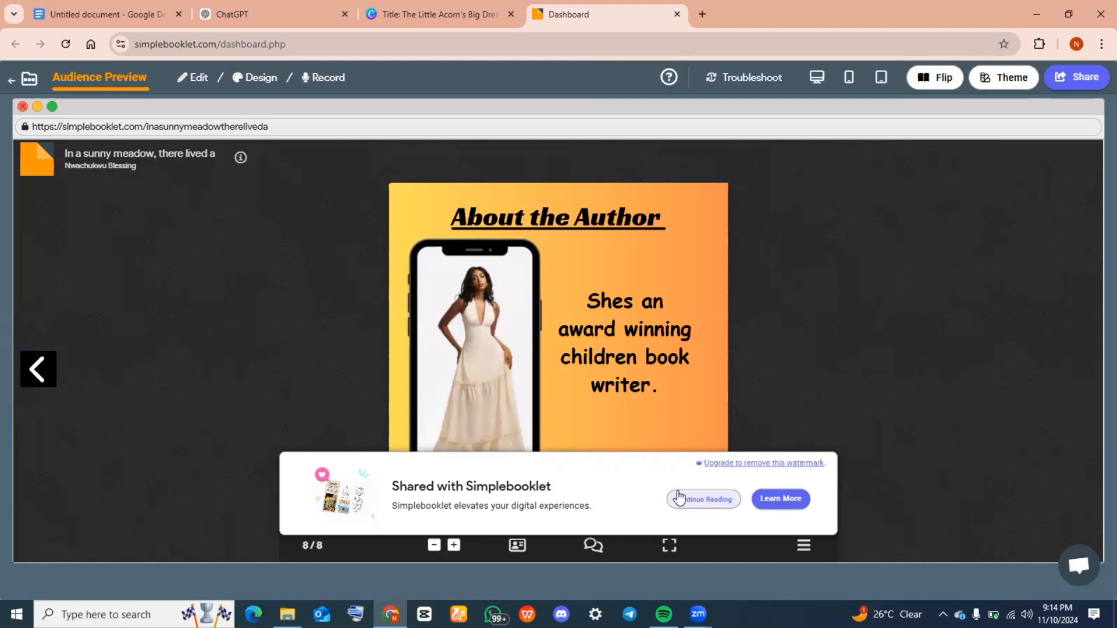
pyautogui.click(679, 496)
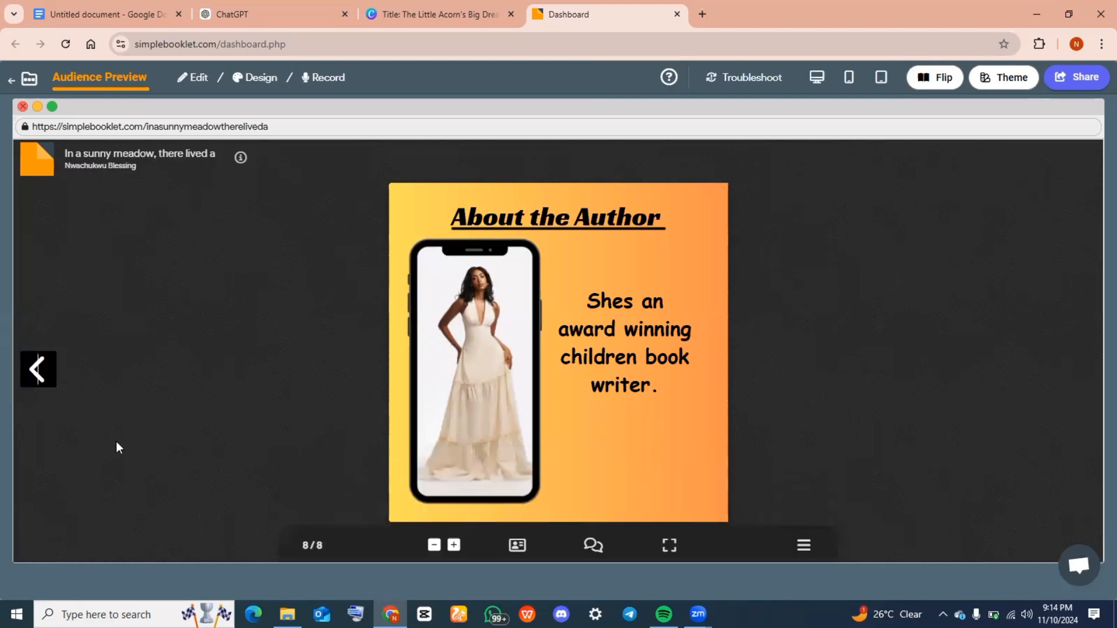
pyautogui.click(51, 379)
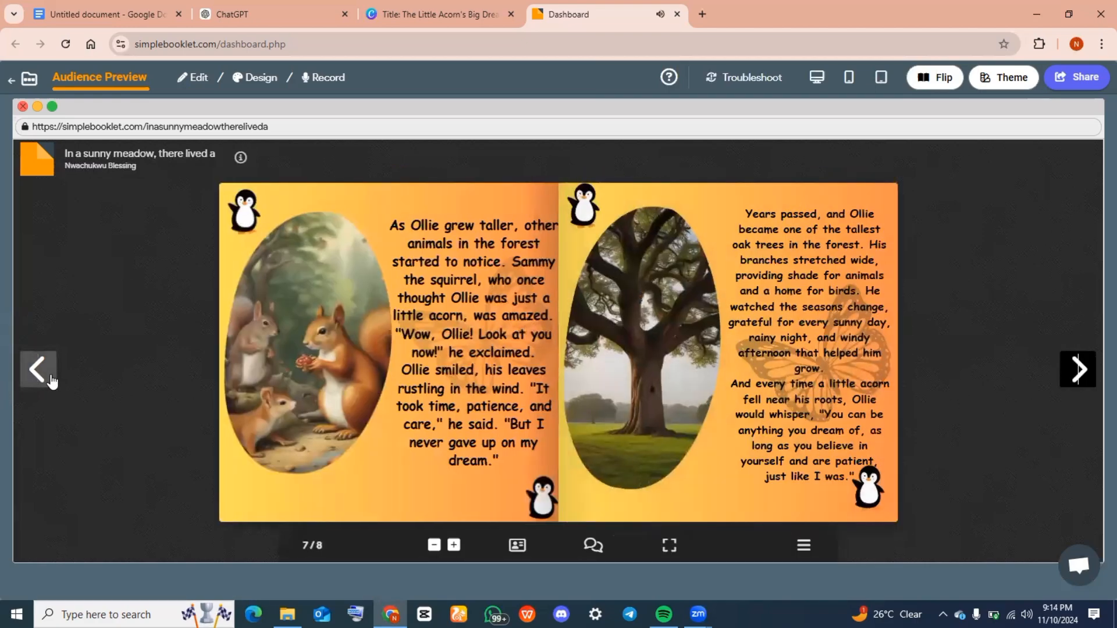